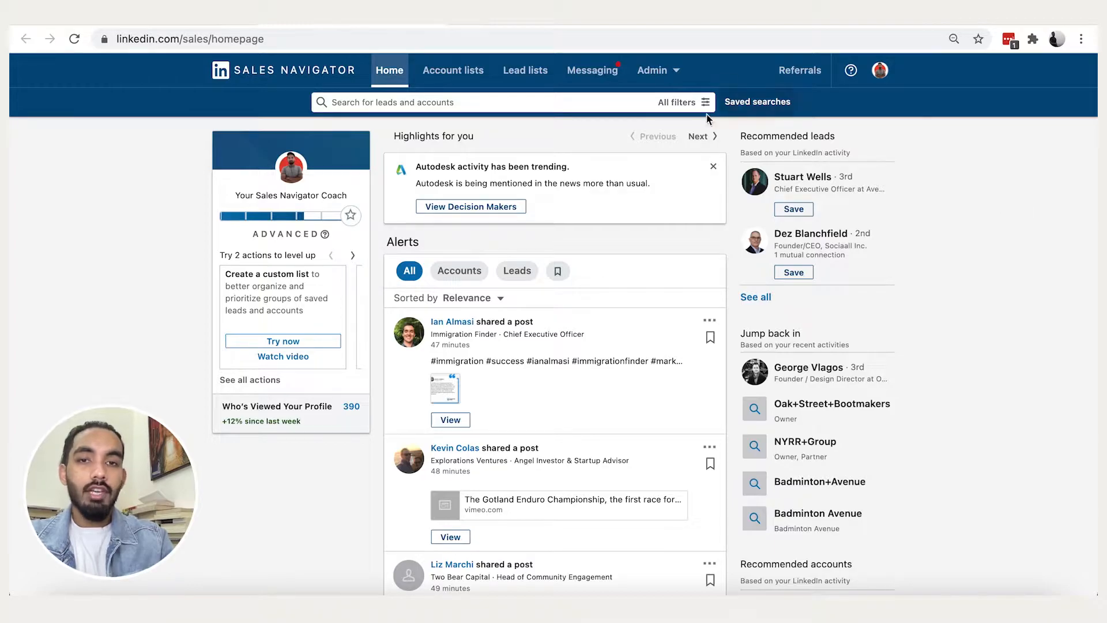
Step: Open the full set of lead search filters and remove saved, viewed and contacted leads from the search
click(686, 104)
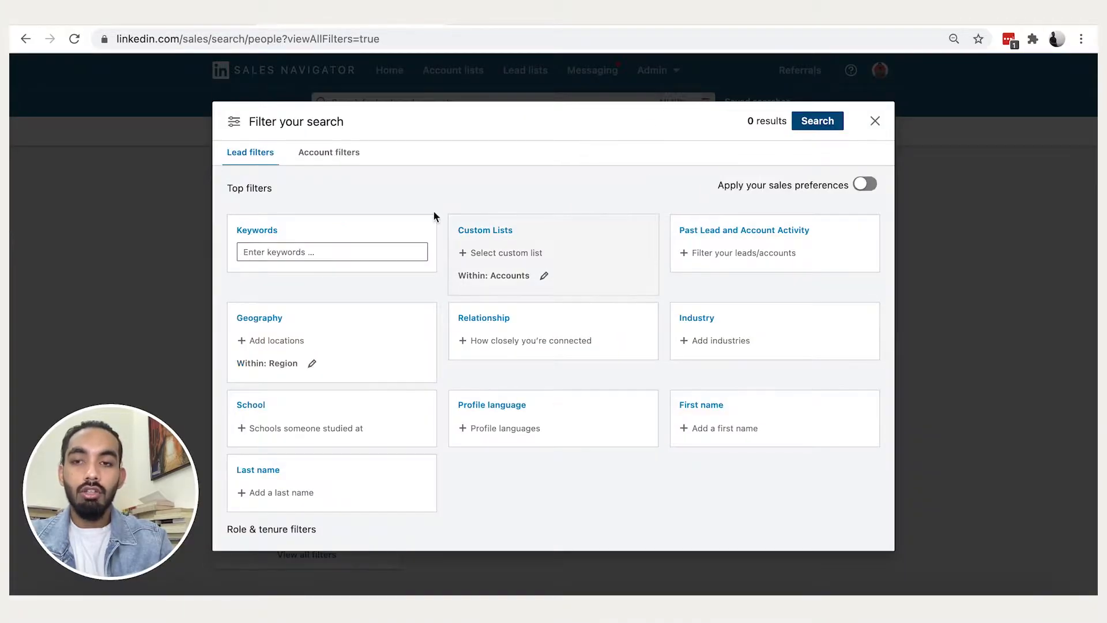
scroll(450, 353, down, 10)
scroll(450, 353, up, 10)
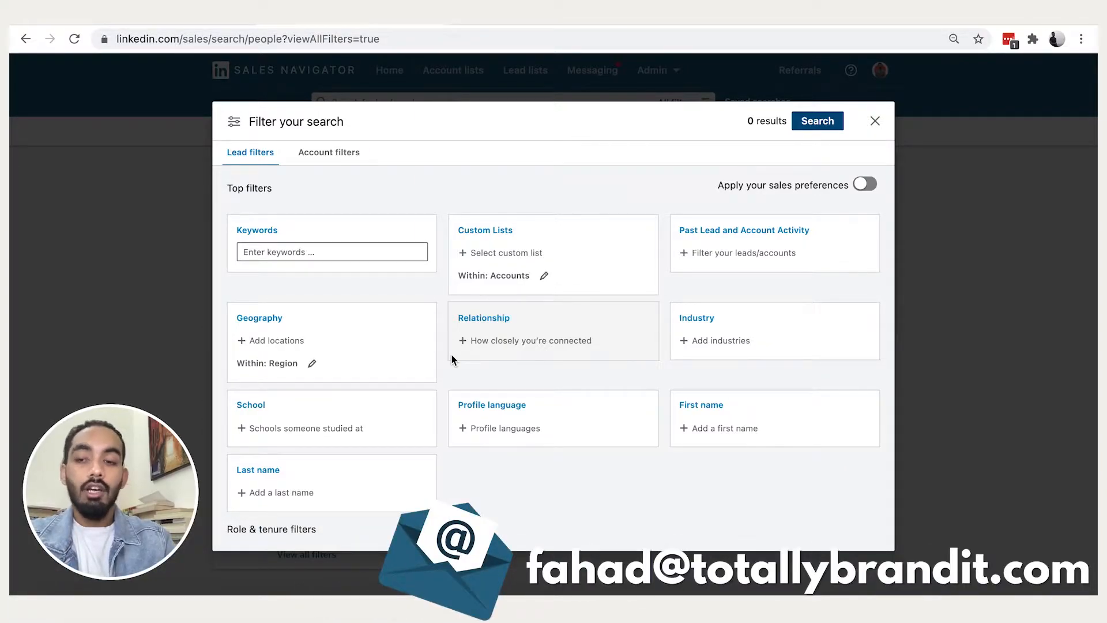
click(756, 258)
click(728, 248)
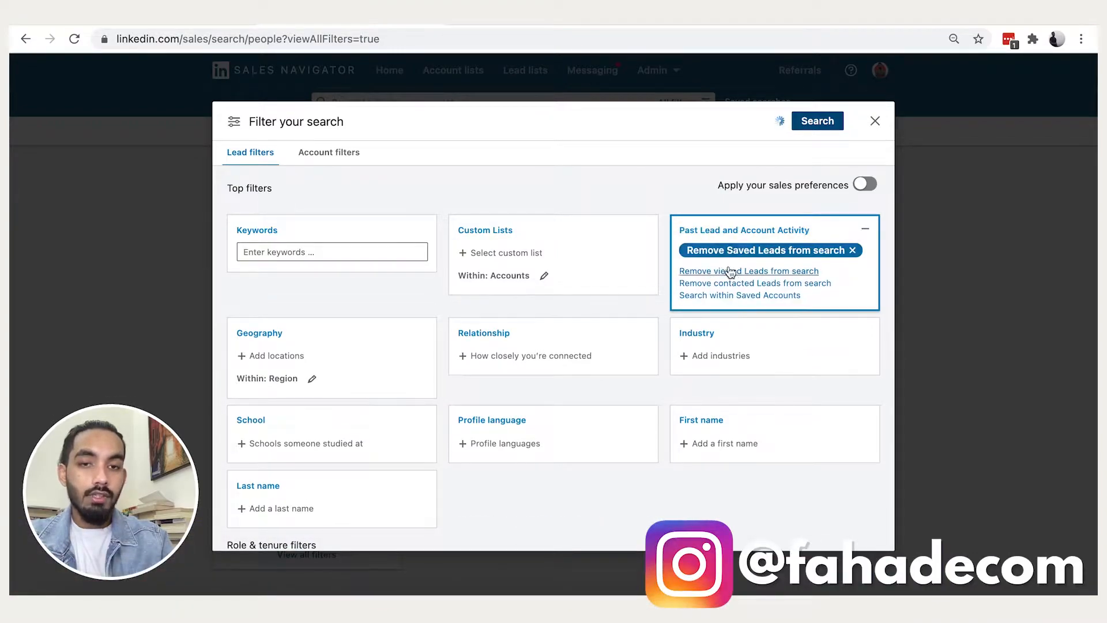
click(731, 271)
click(734, 289)
click(637, 191)
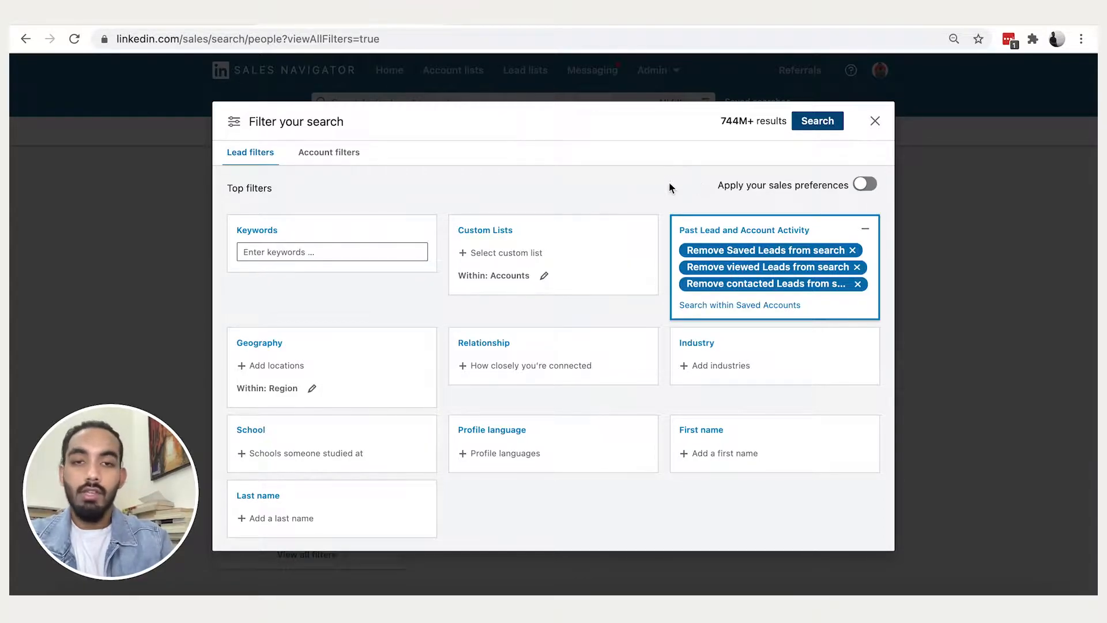
click(651, 189)
Step: Add United States as a location in the Geography filter
scroll(669, 275, down, 2)
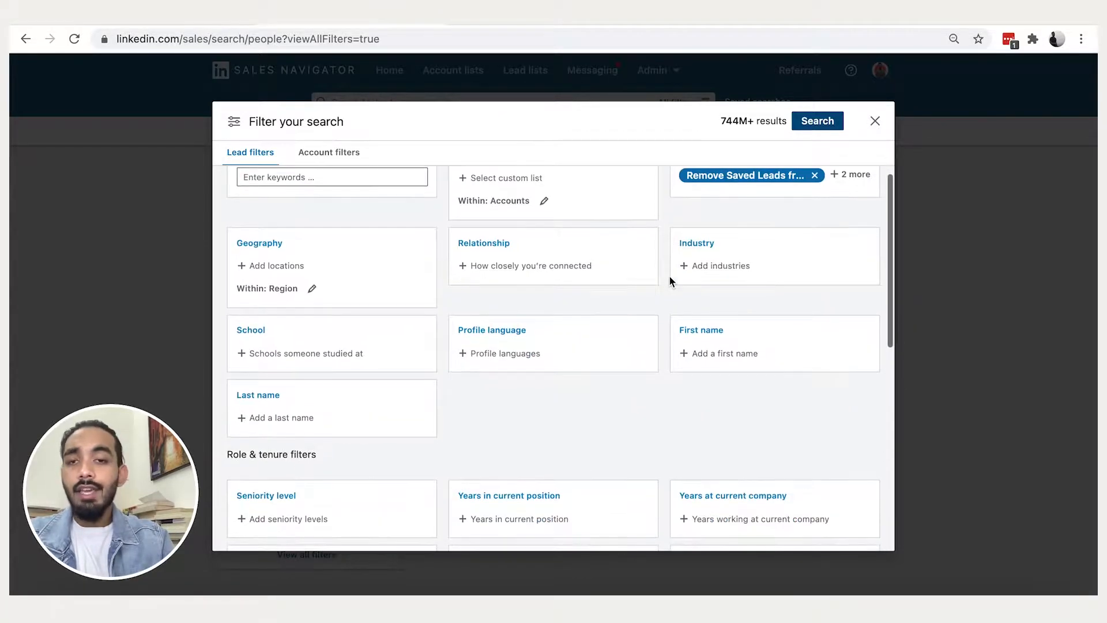
click(283, 274)
click(289, 323)
click(461, 337)
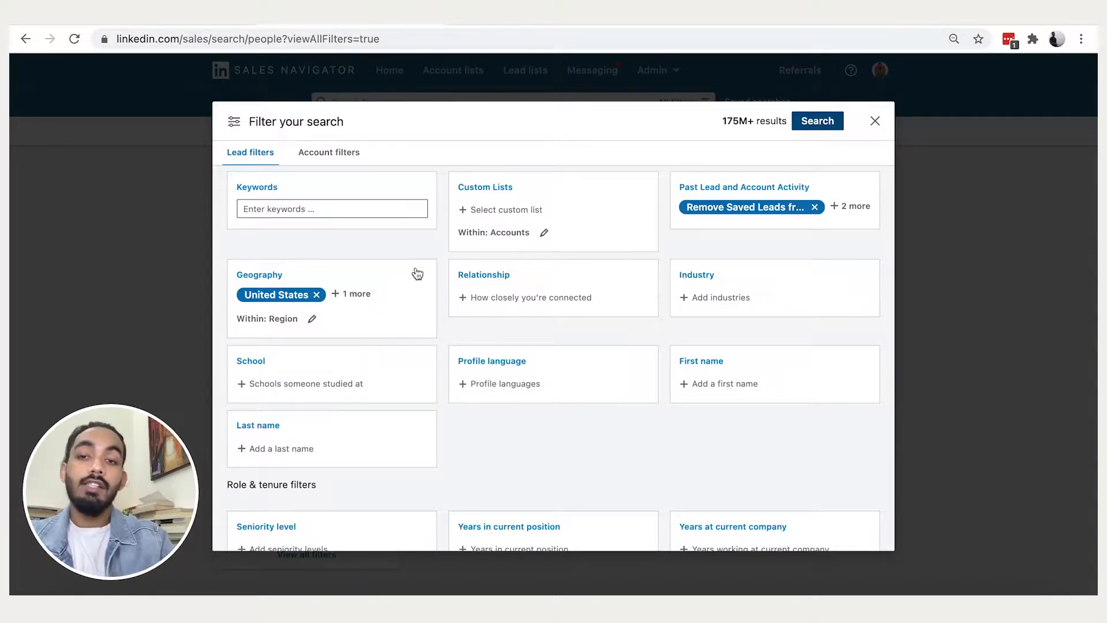
Step: Replace United States in the Geography filter with Washington DC-Baltimore Area and Miami, Florida, United States
click(346, 293)
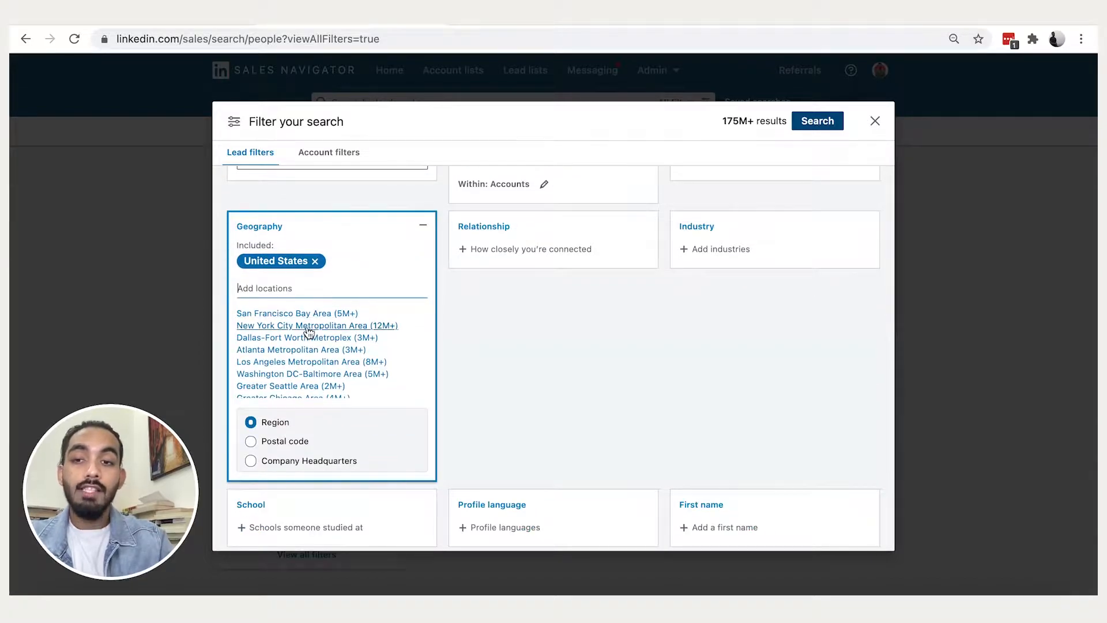
scroll(305, 346, down, 1)
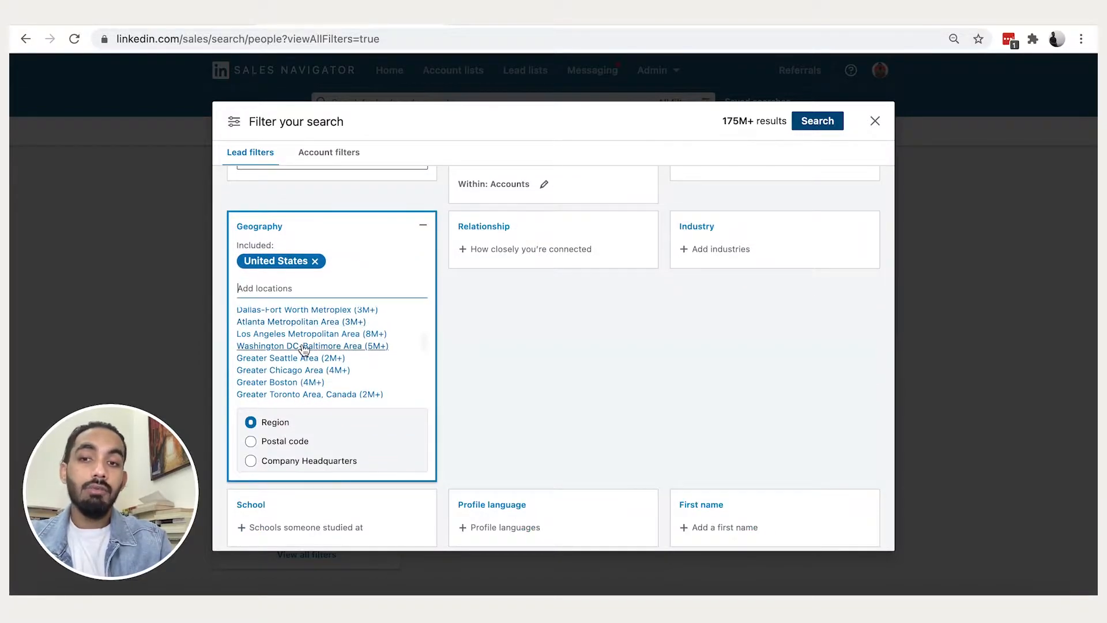
click(304, 348)
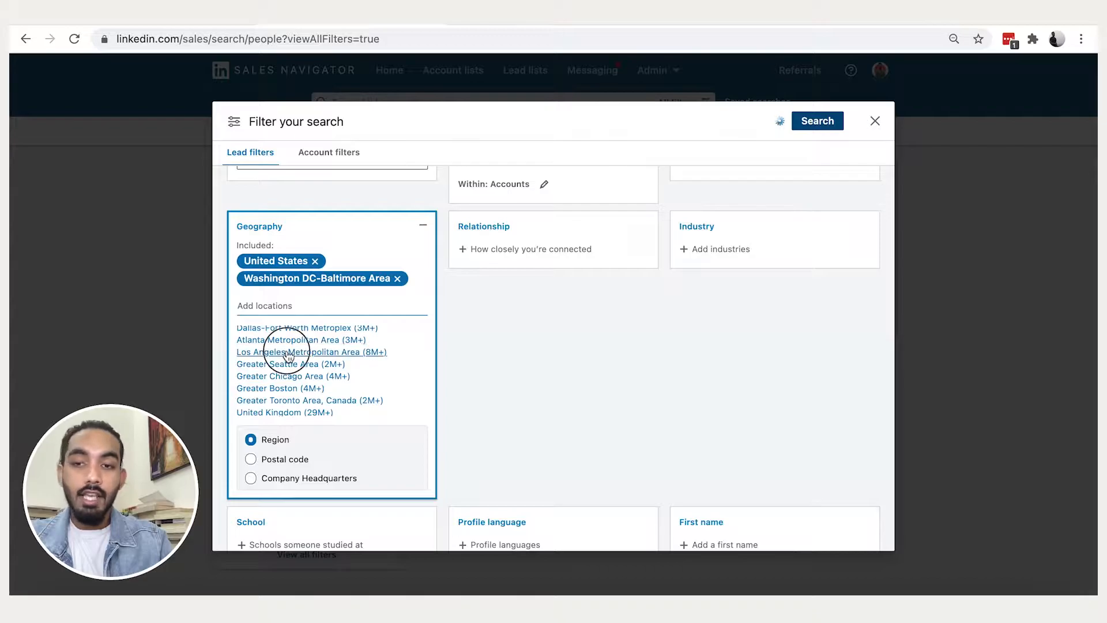
text(miami)
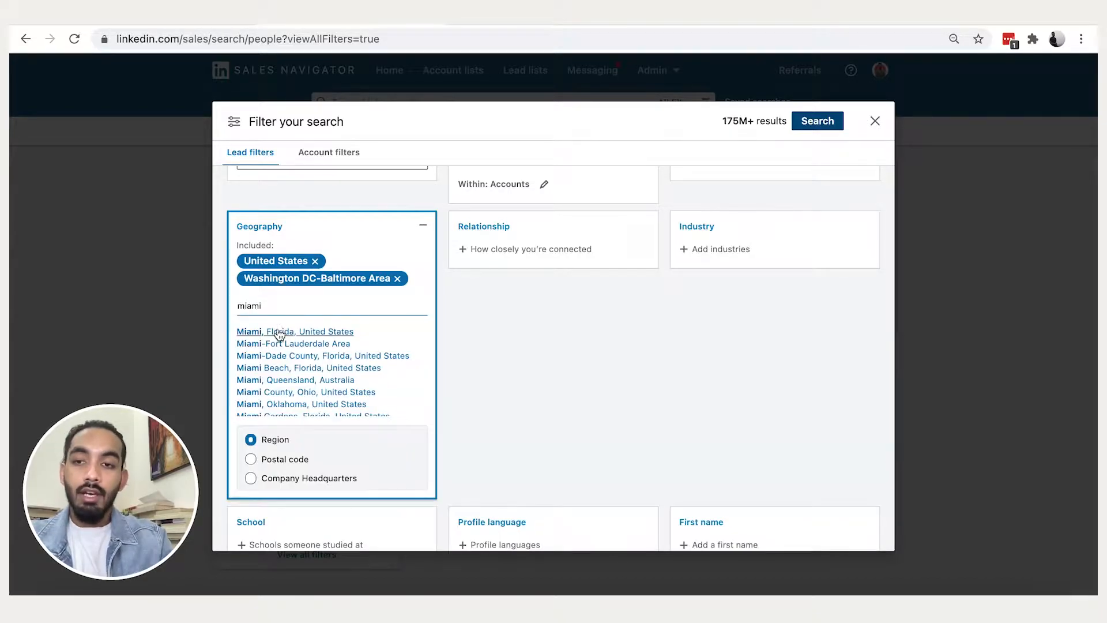
click(279, 330)
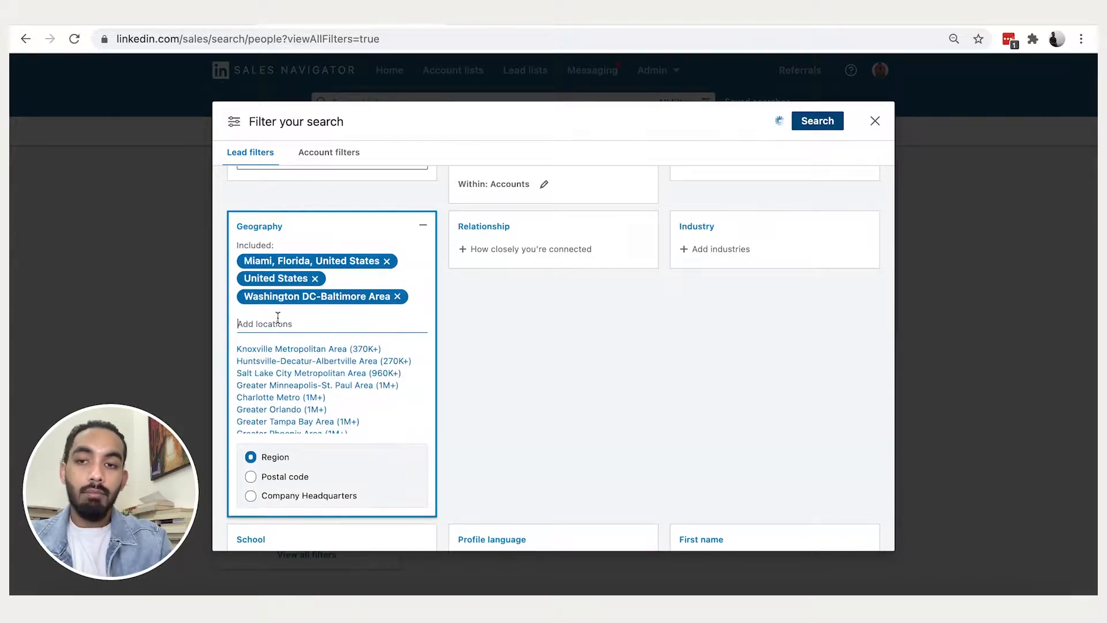
click(315, 278)
click(470, 321)
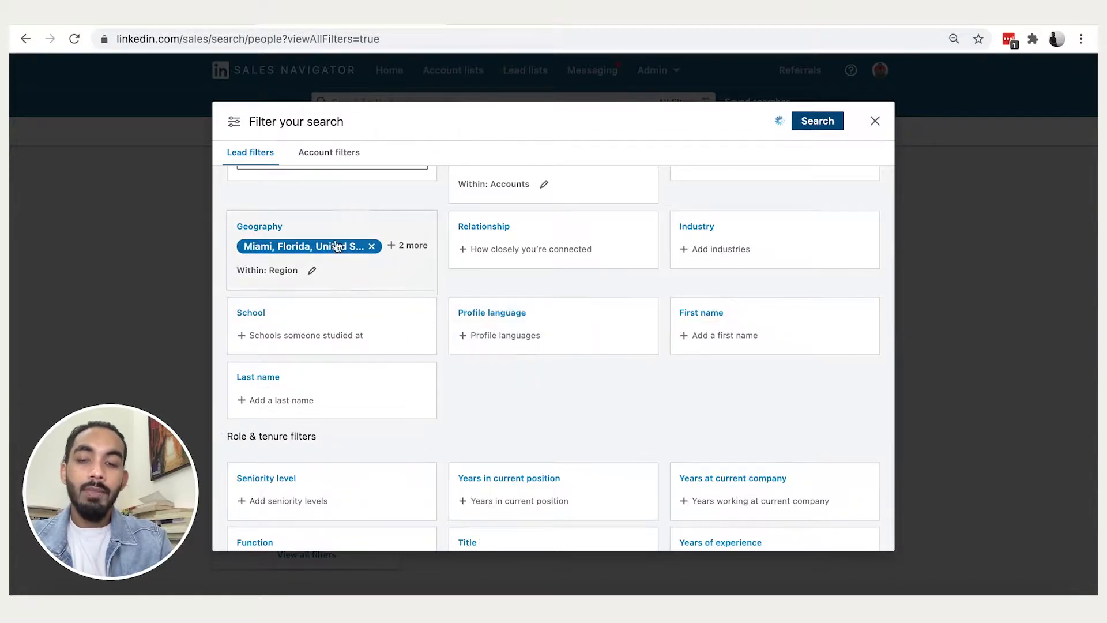
Step: Add Chicago, Illinois, United States to the Geography filter and remove the Miami and Washington DC-Baltimore locations
scroll(356, 268, up, 2)
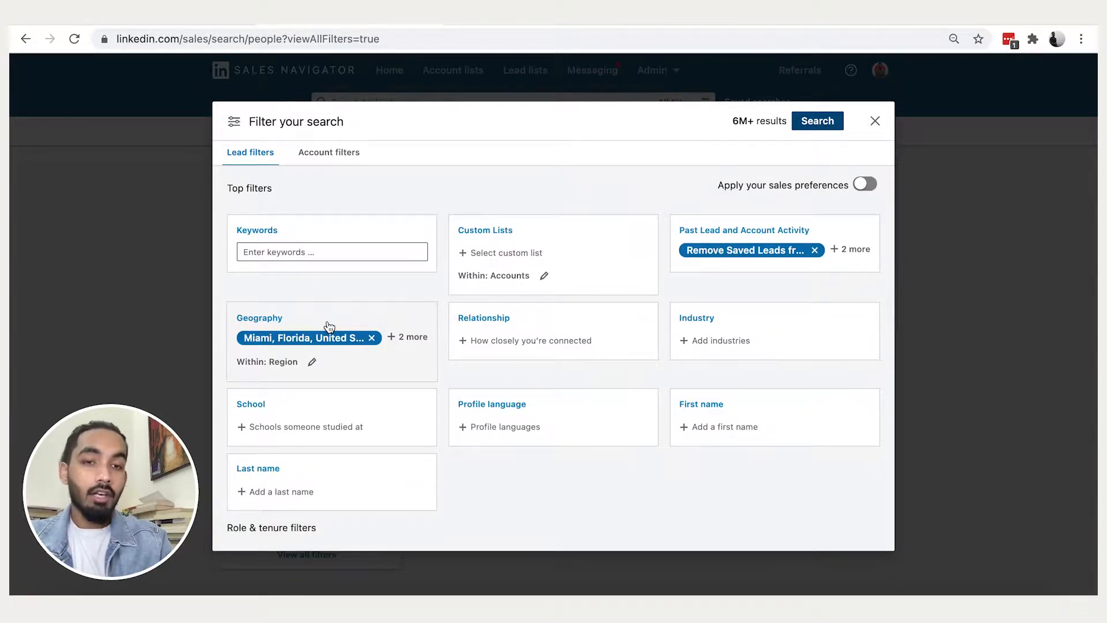
click(348, 337)
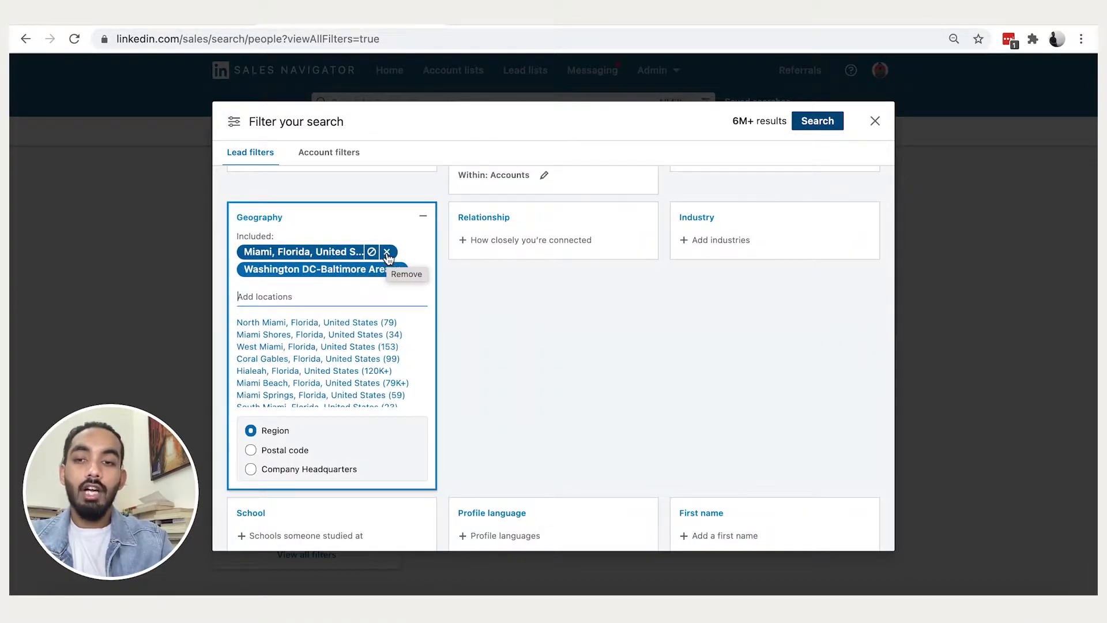
text(chicag)
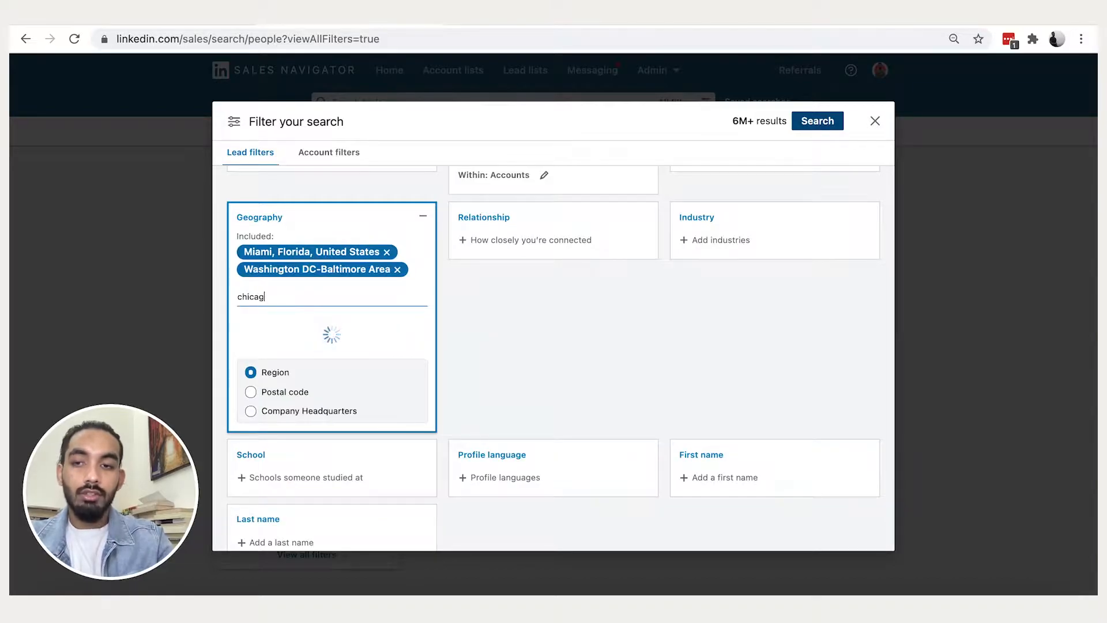
click(307, 327)
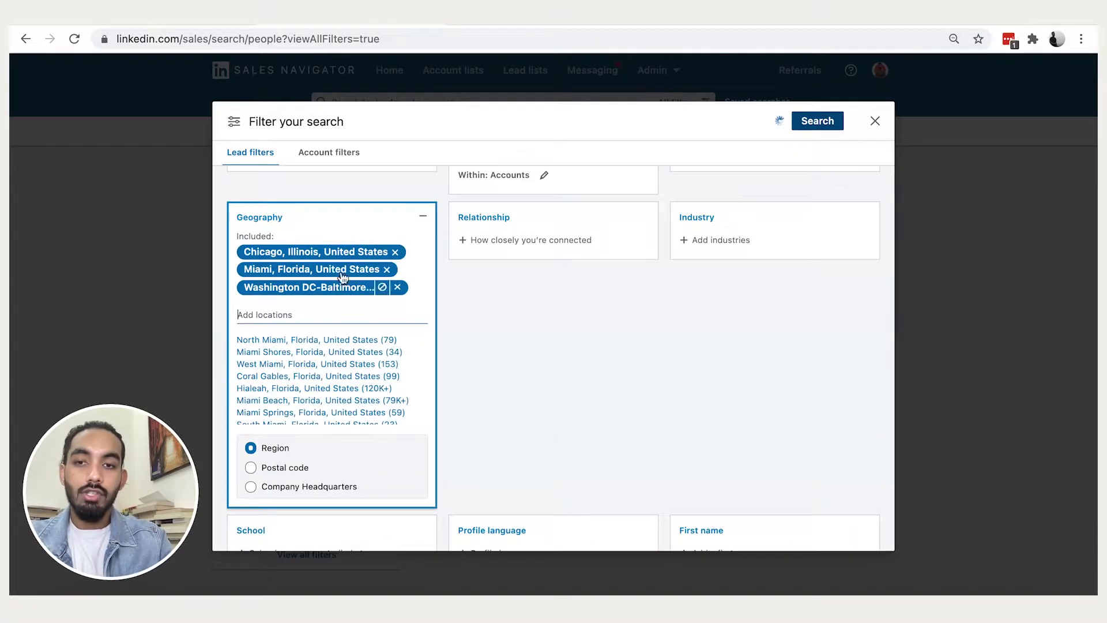
click(397, 269)
click(397, 269)
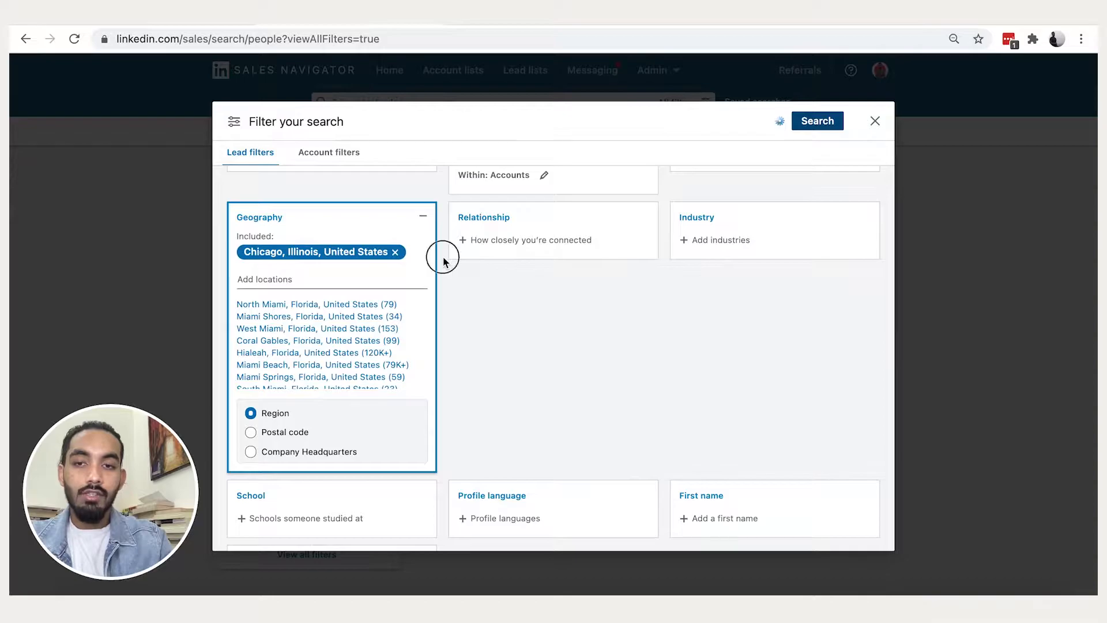
click(446, 255)
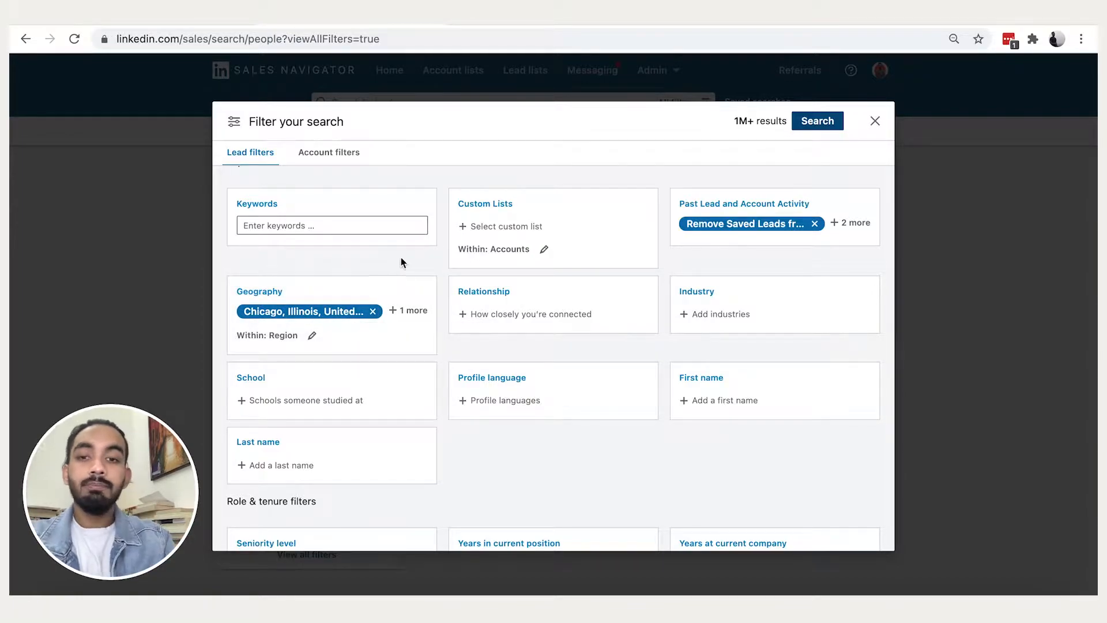
Step: Add Marketing and Advertising as an included industry in the Industry filter
click(730, 309)
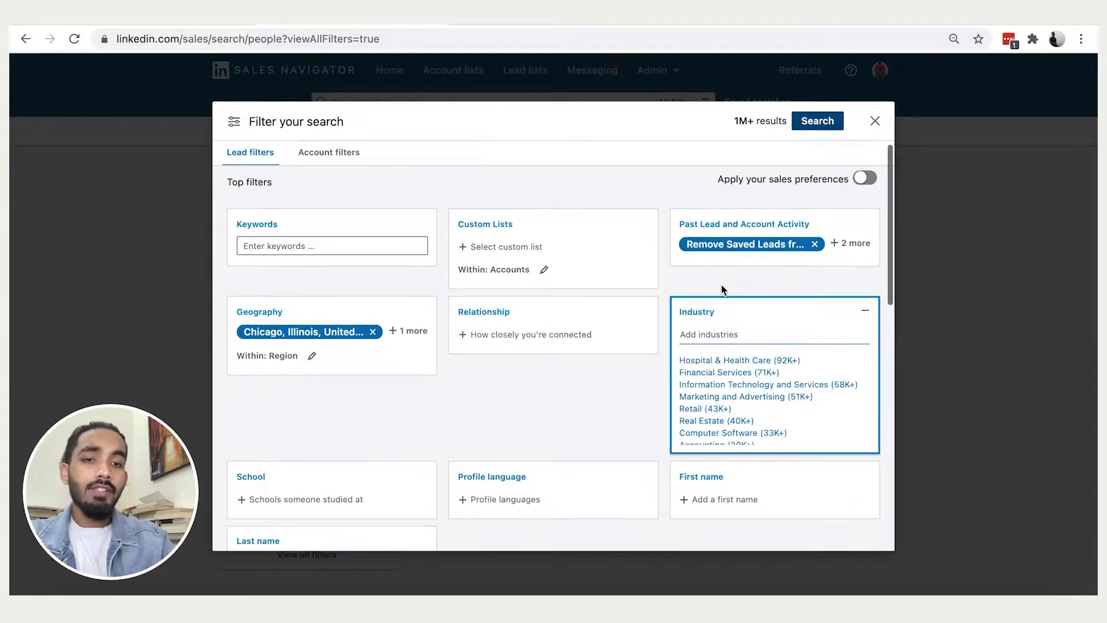
scroll(689, 288, down, 2)
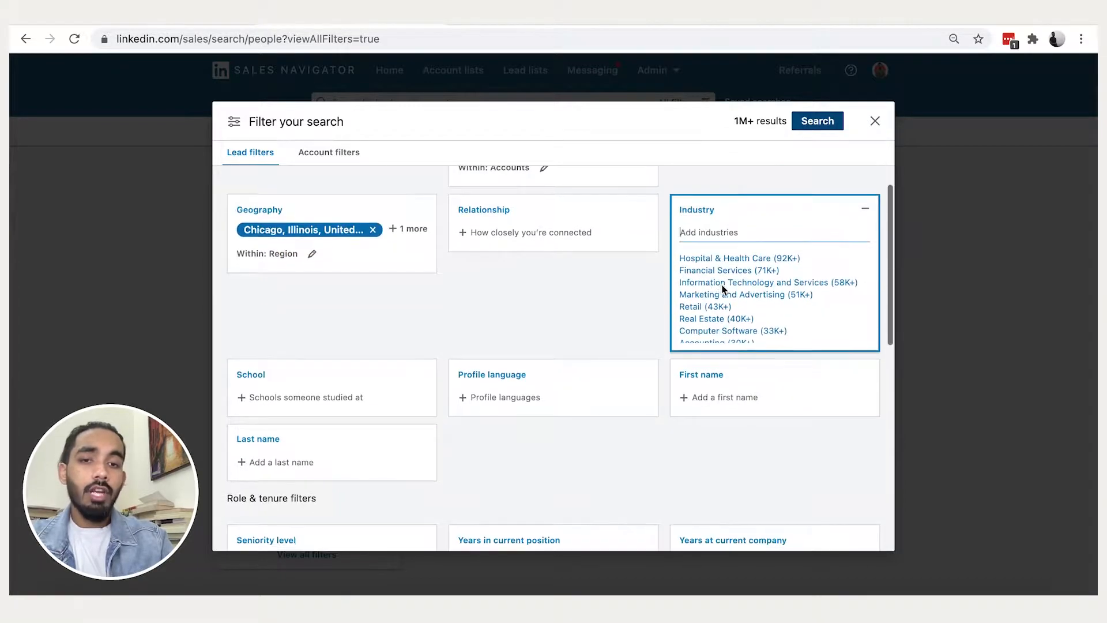
click(759, 295)
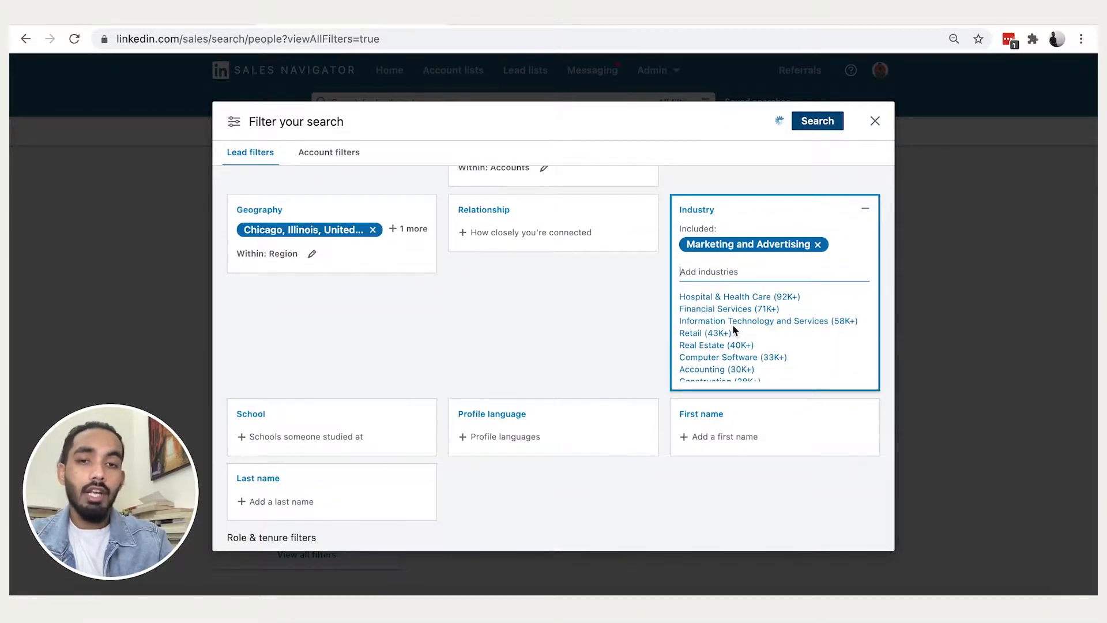
Step: Look through the other suggested industries in the Industry filter, then collapse it
scroll(734, 328, down, 2)
scroll(733, 329, up, 2)
scroll(733, 326, down, 3)
scroll(734, 324, down, 1)
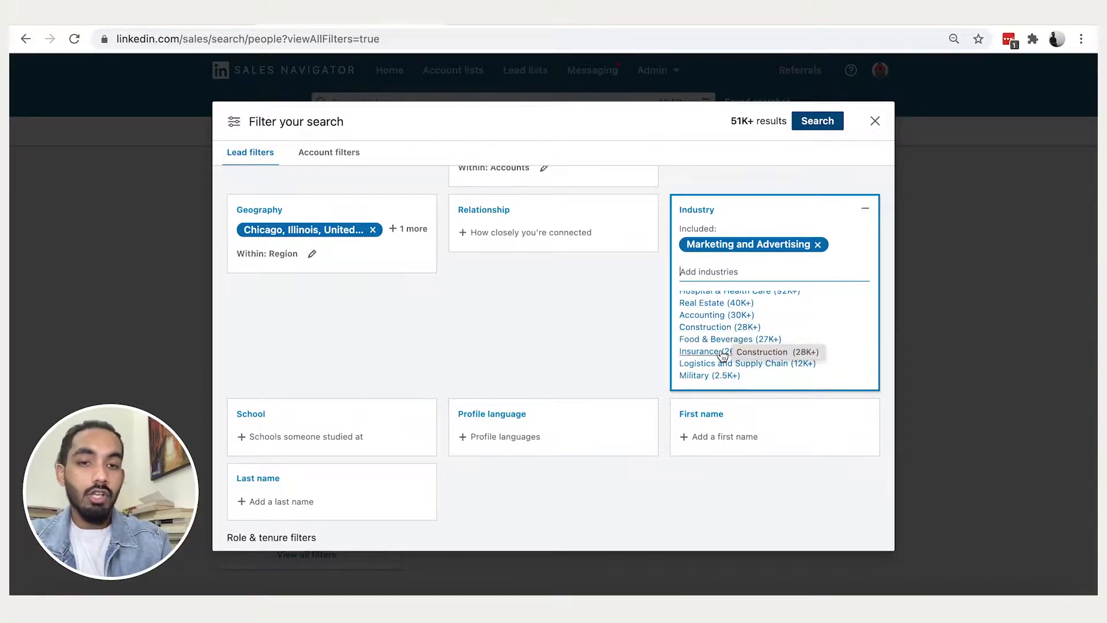
scroll(723, 343, up, 3)
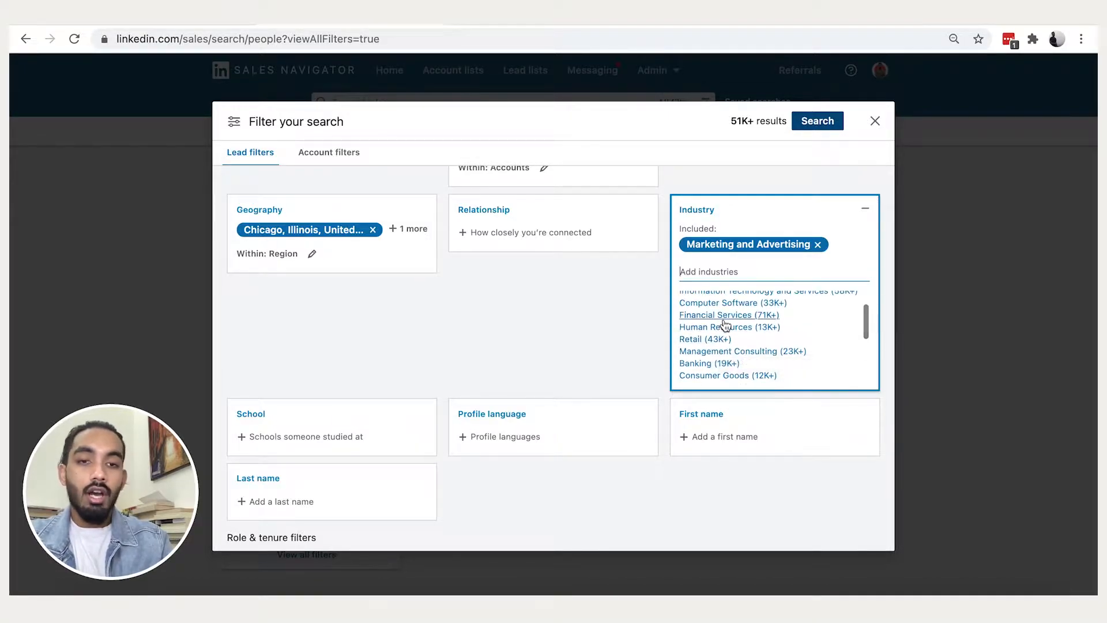
scroll(723, 317, up, 2)
scroll(735, 310, down, 2)
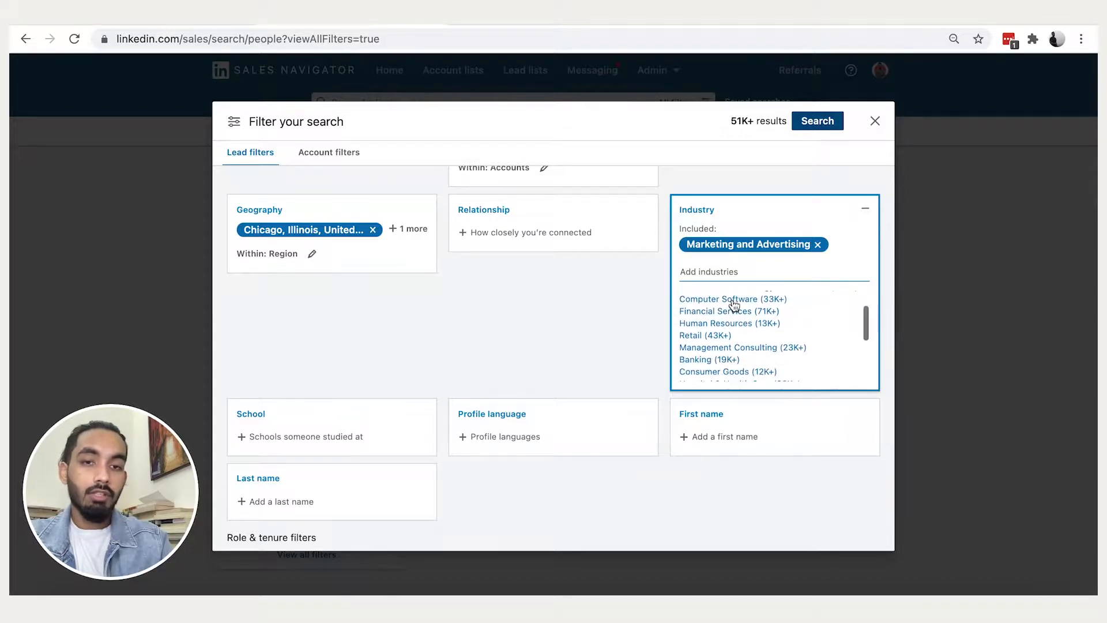
scroll(729, 325, down, 2)
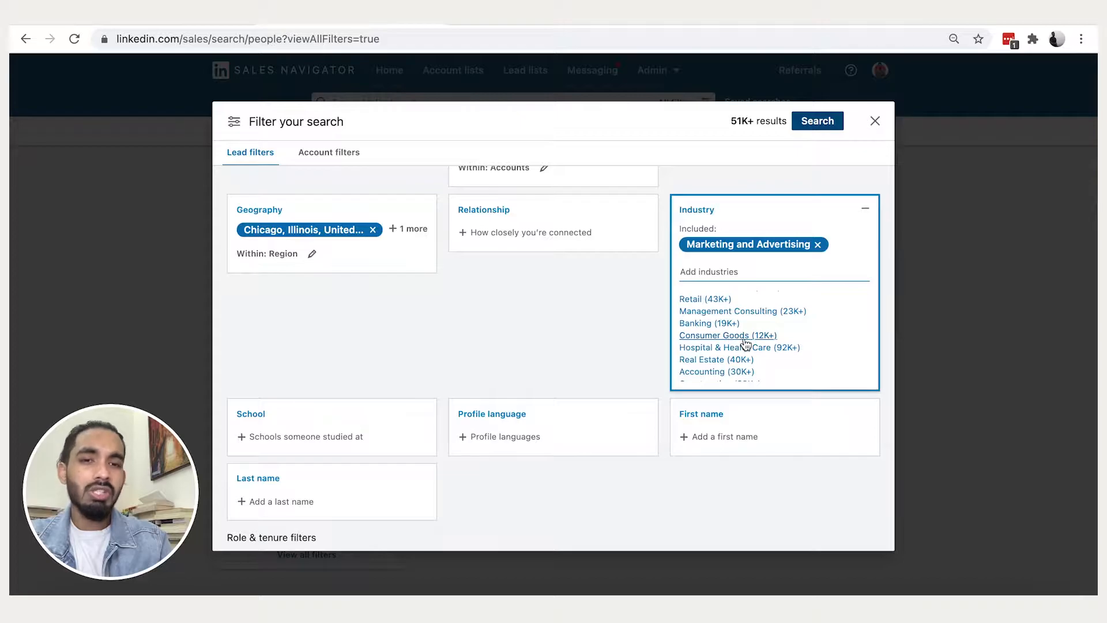
click(645, 323)
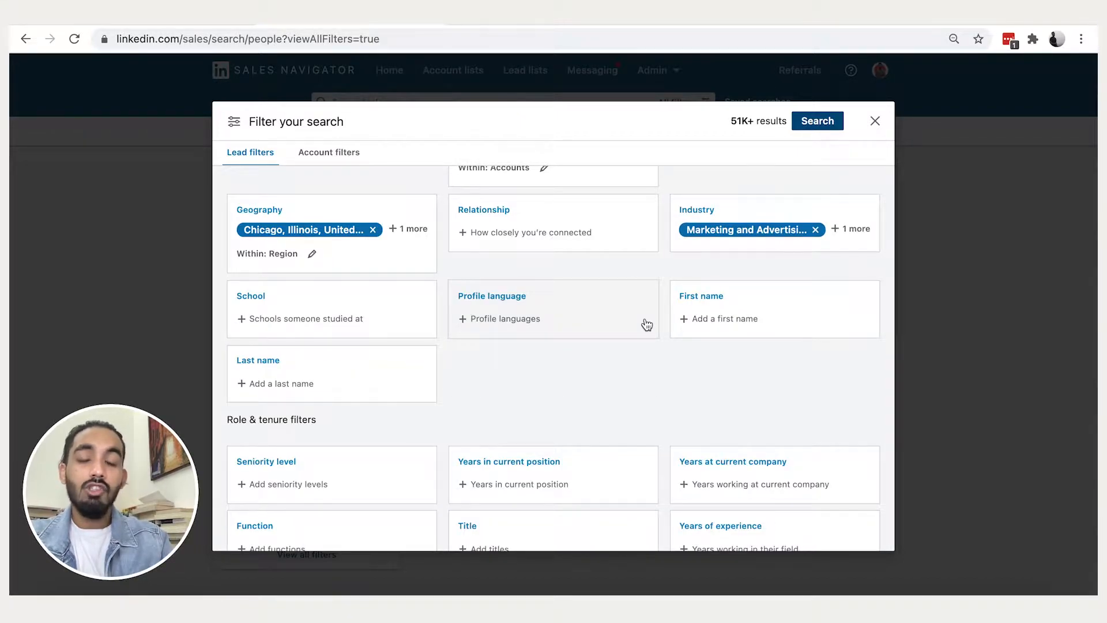
Step: Set the Seniority level filter to include Owner, Partner and CXO
scroll(666, 276, up, 3)
scroll(667, 276, down, 1)
scroll(667, 276, down, 3)
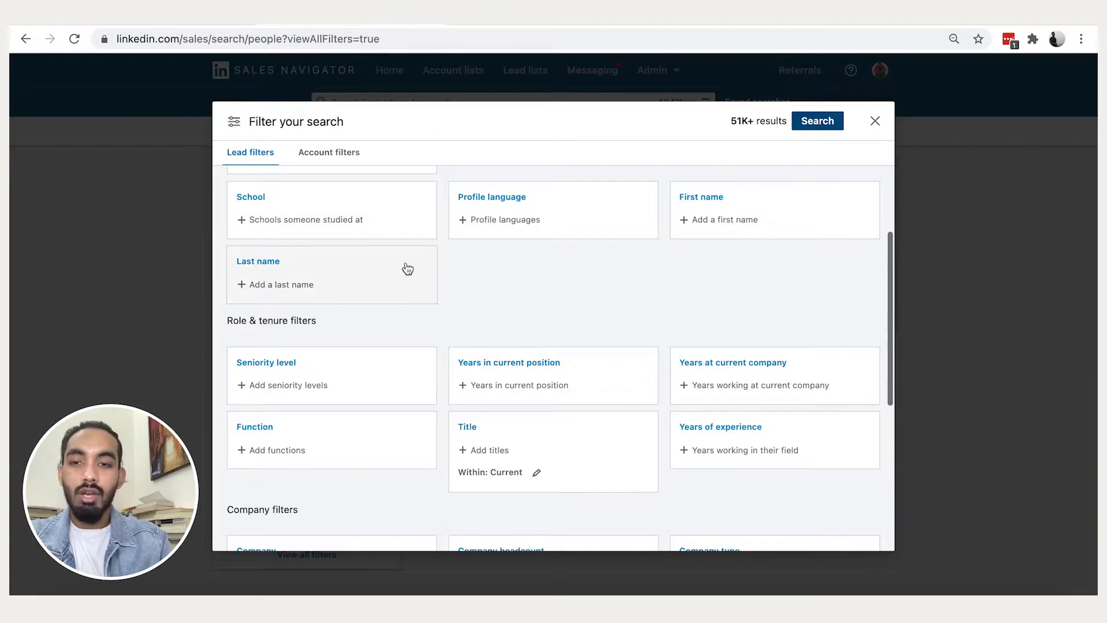
scroll(408, 269, down, 3)
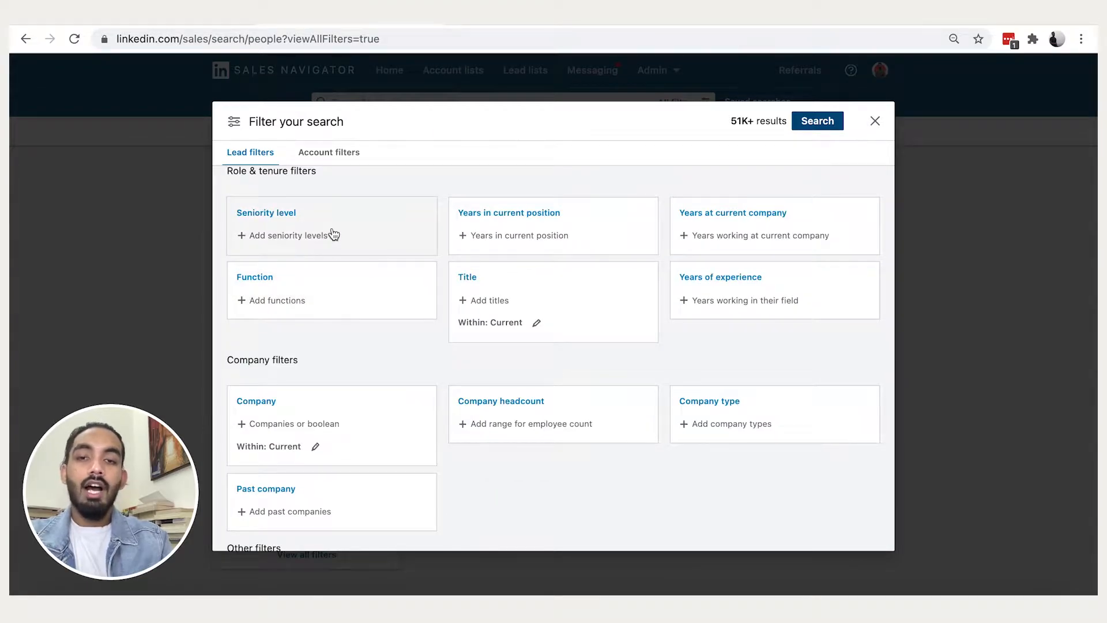
click(293, 246)
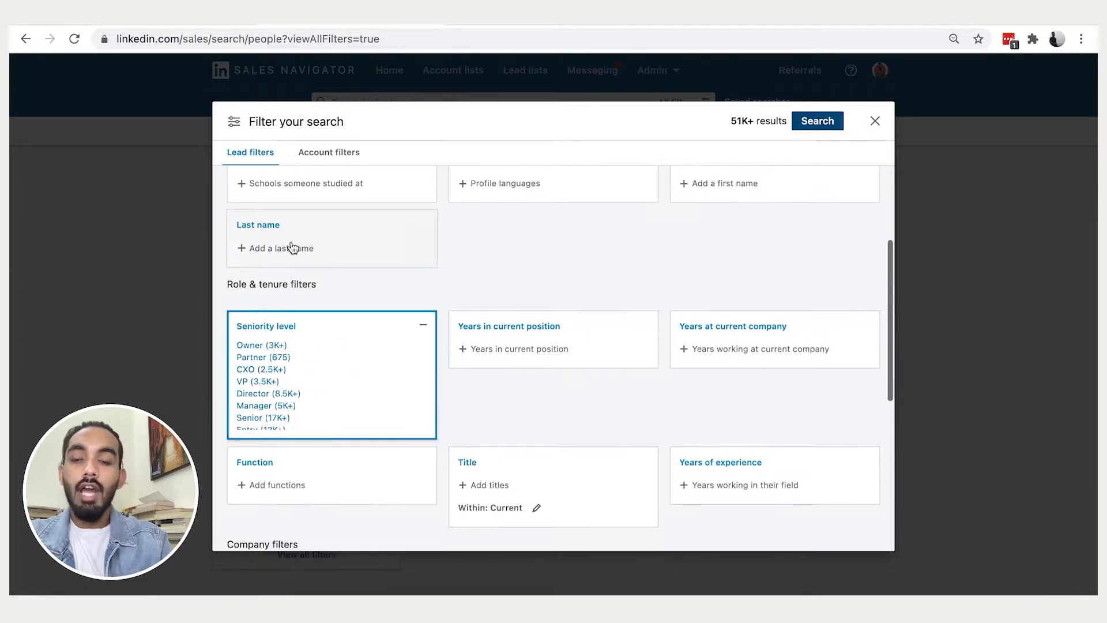
click(263, 347)
click(263, 384)
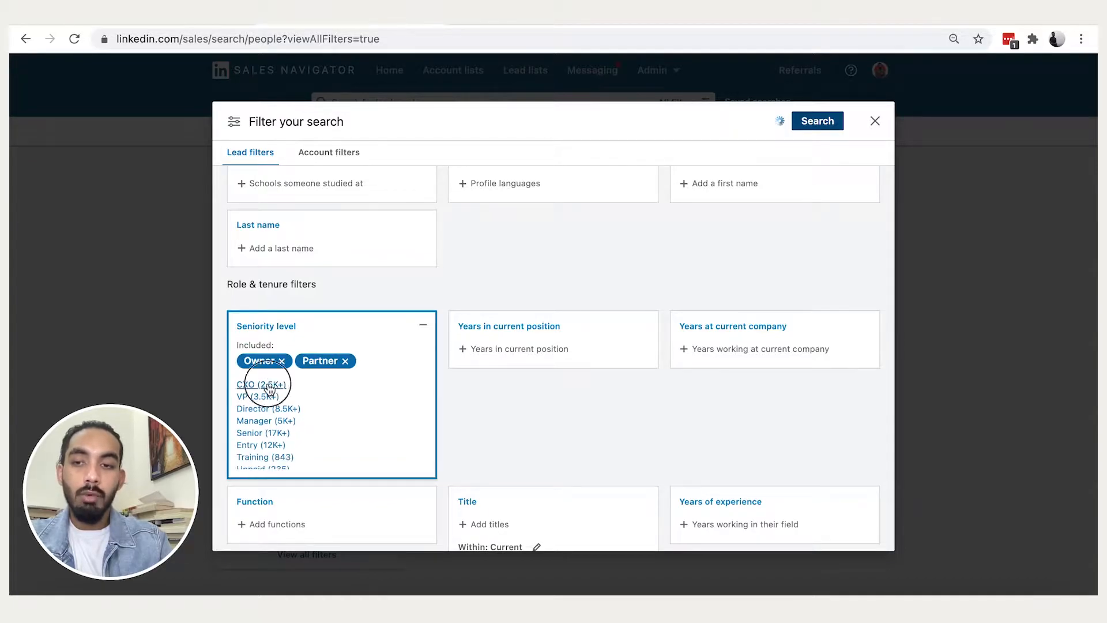
click(265, 384)
click(443, 300)
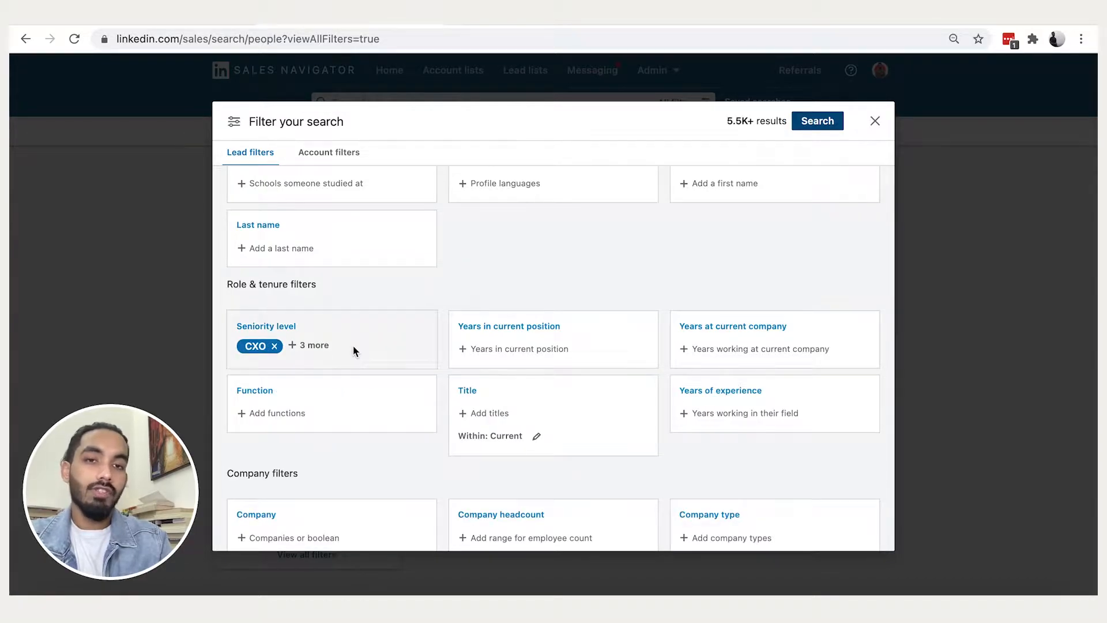
Step: Set the Years in current position filter to Less than 1 year, 1 to 2 years and 3 to 5 years
scroll(455, 338, down, 2)
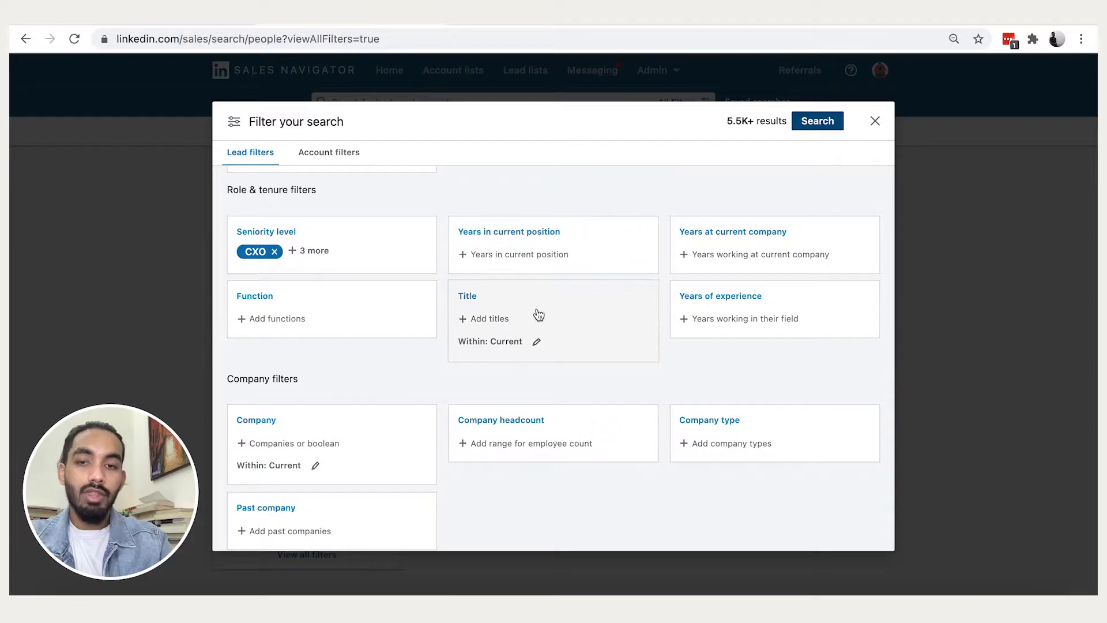
click(526, 254)
scroll(492, 244, up, 2)
scroll(492, 245, down, 1)
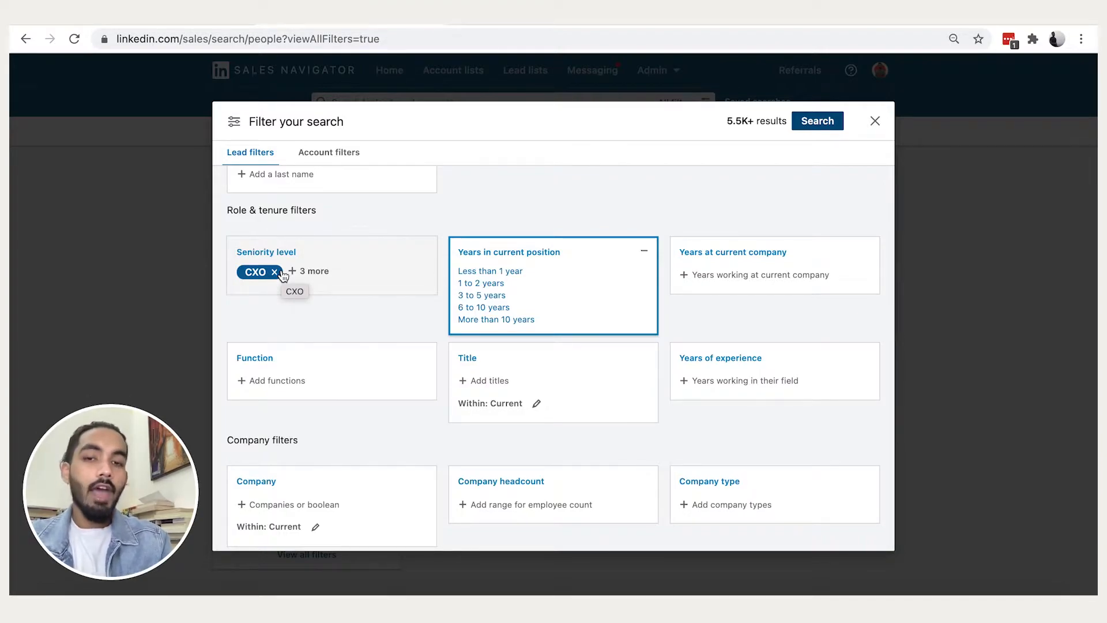
click(499, 277)
click(485, 294)
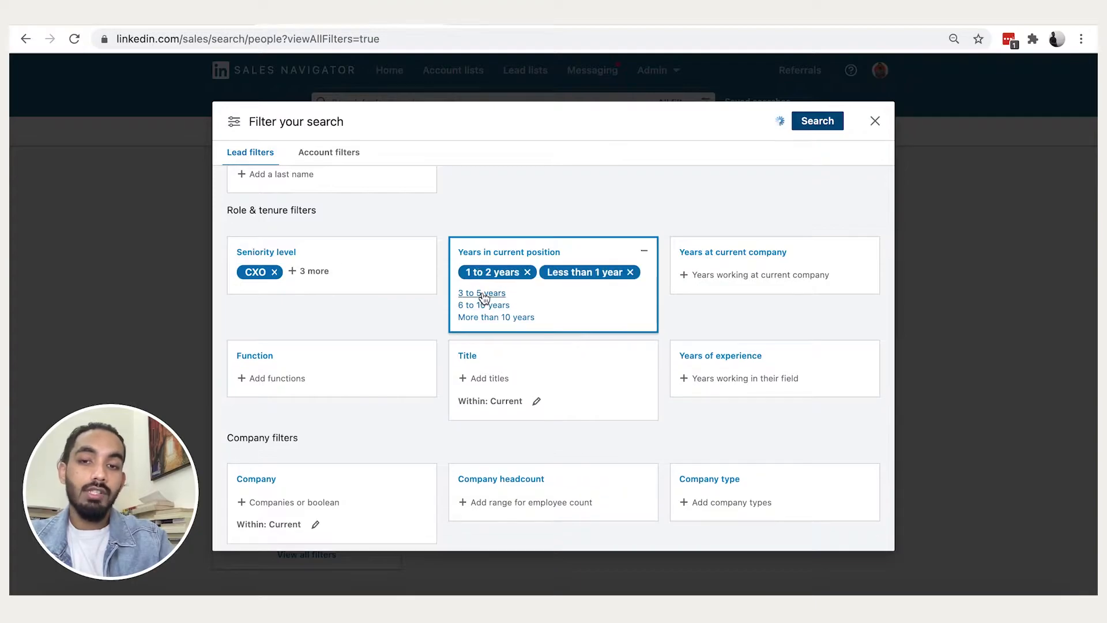
click(484, 295)
click(560, 195)
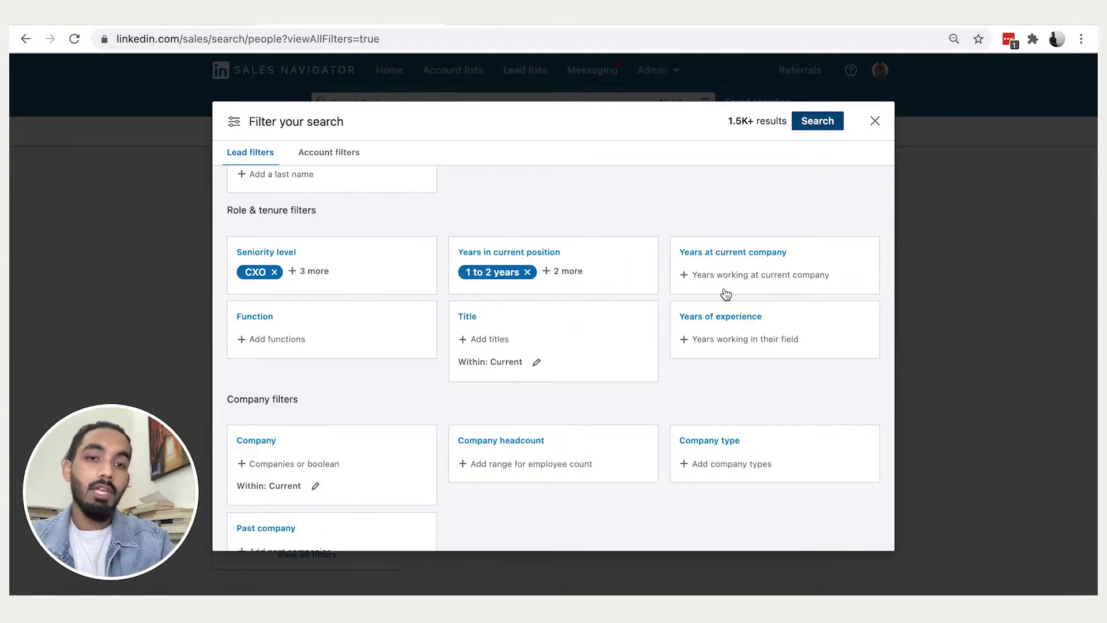
Step: Set the Years of experience filter to Less than 1 year, 1-2 years and 3-5 years
click(742, 338)
scroll(668, 223, down, 2)
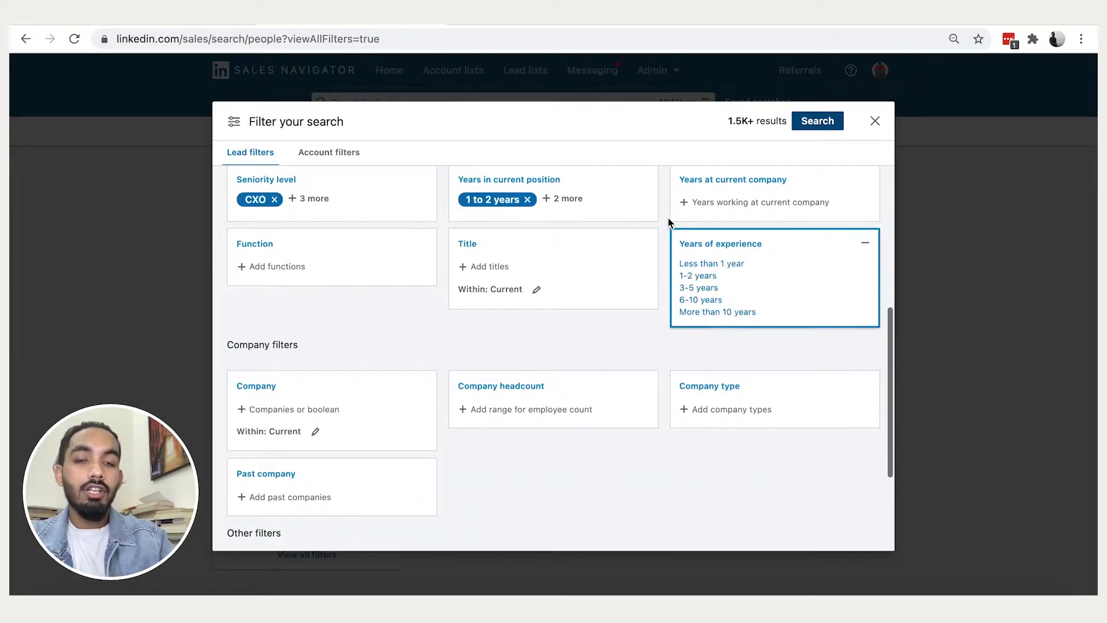
click(715, 268)
click(713, 289)
click(710, 289)
scroll(667, 191, up, 2)
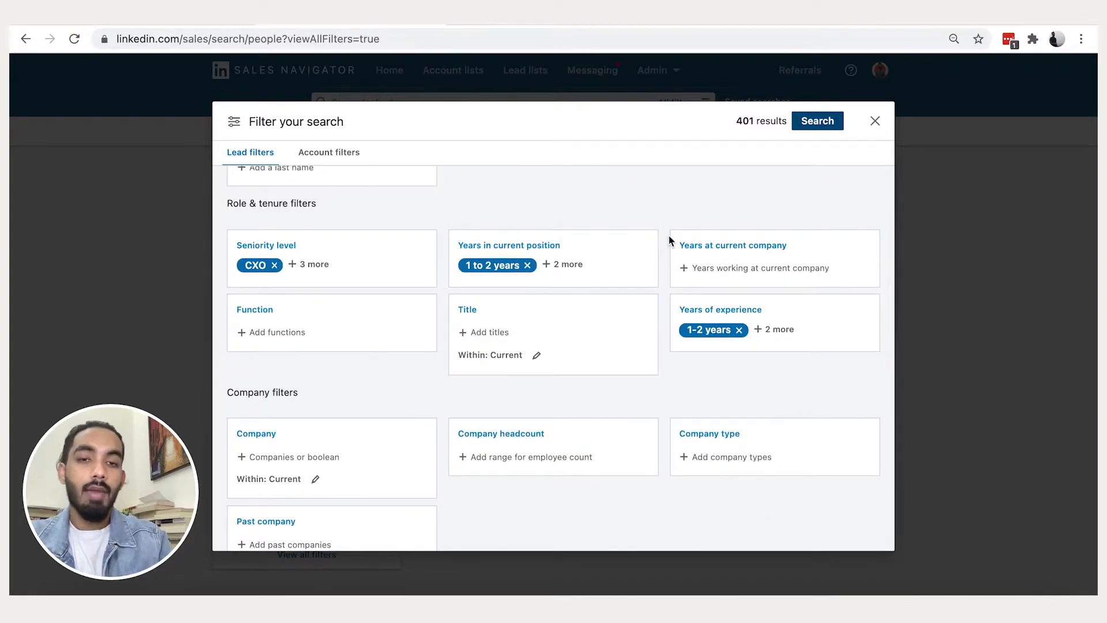
Step: Set the Company headcount filter to Self-employed, 1-10 and 11-50, then collapse it
scroll(666, 241, down, 1)
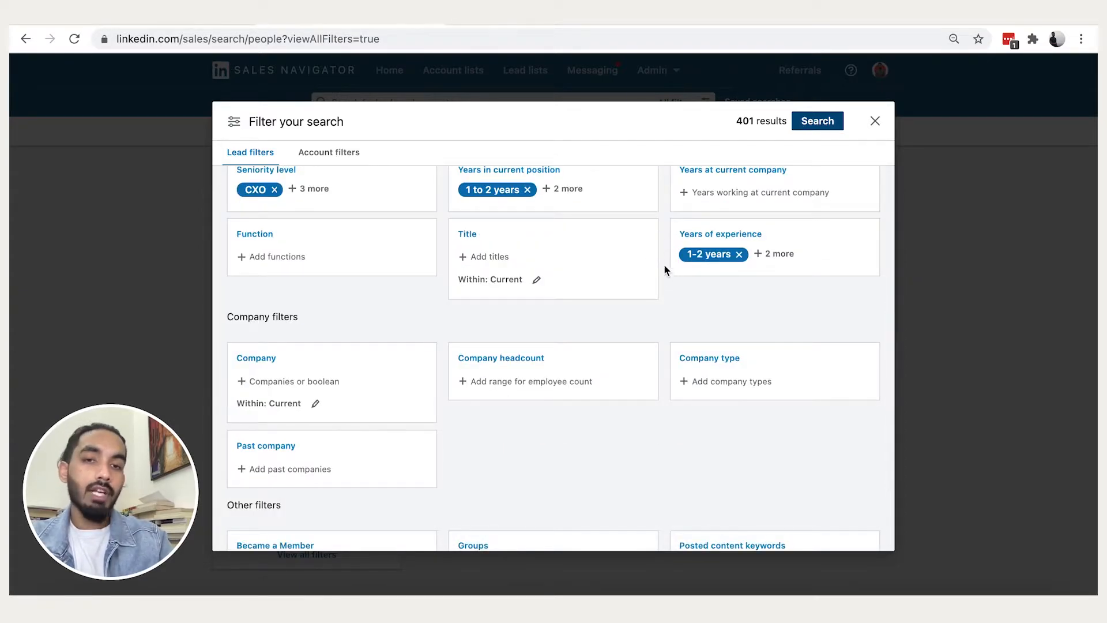
scroll(596, 295, down, 1)
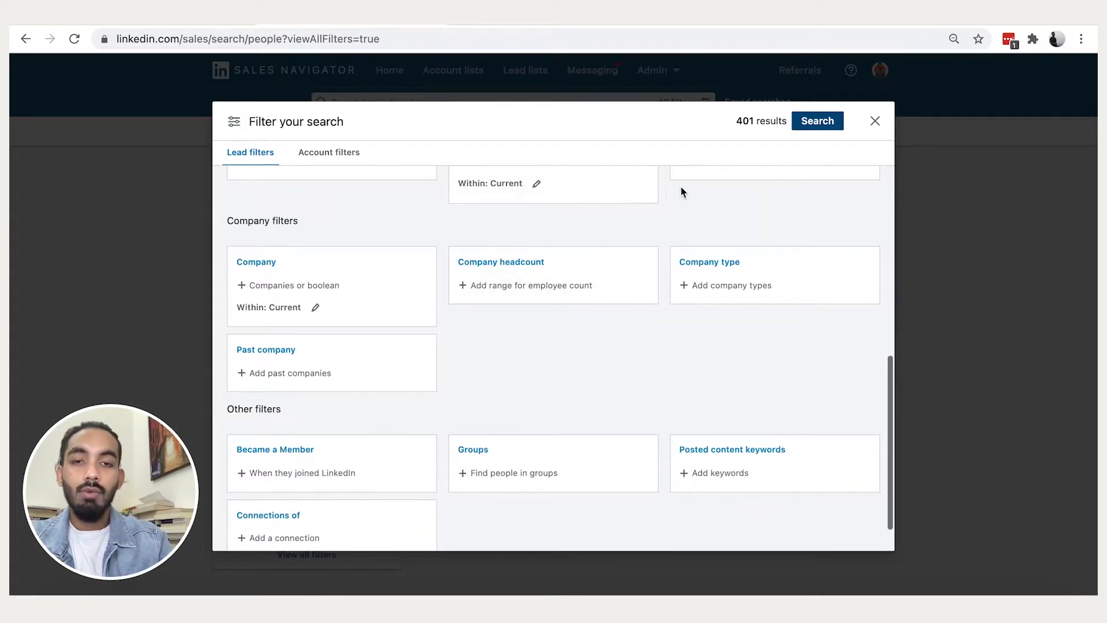
scroll(666, 222, up, 1)
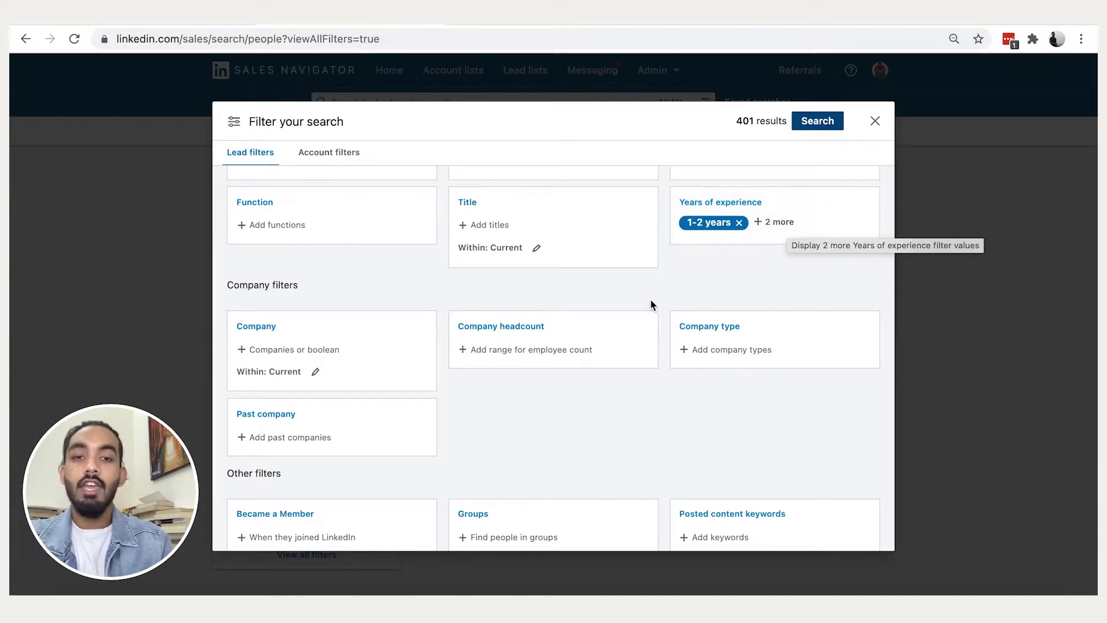
scroll(663, 283, down, 1)
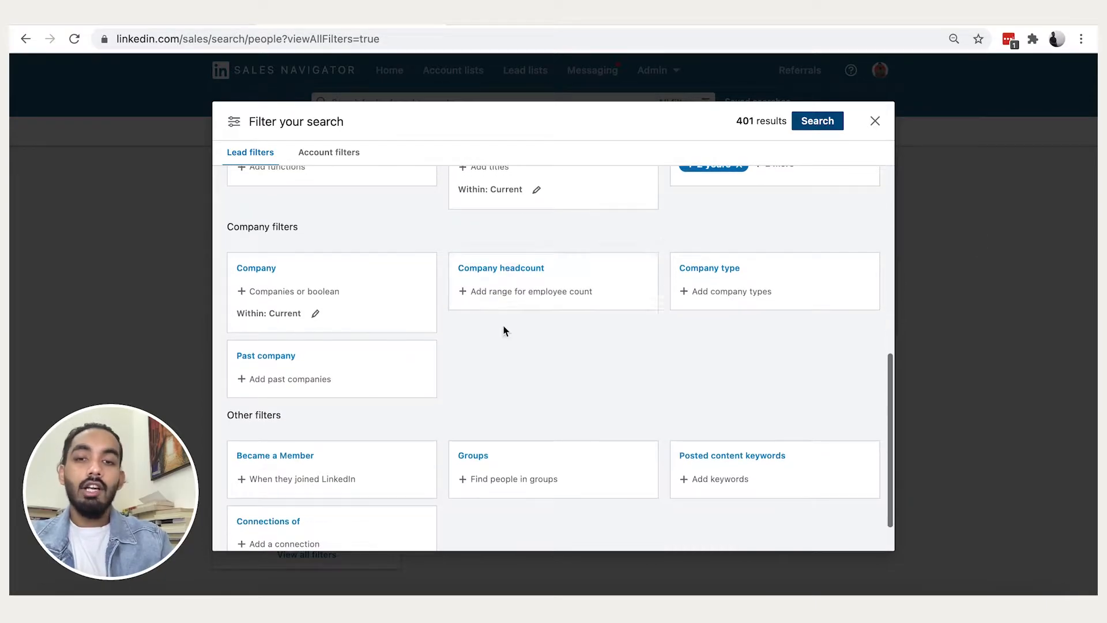
click(519, 278)
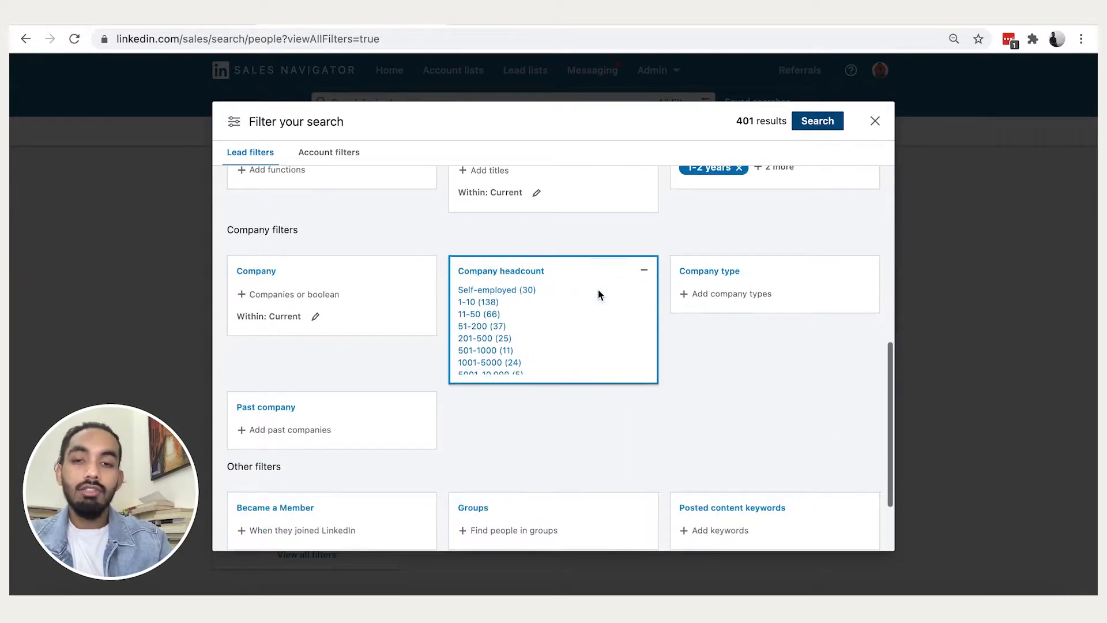
click(511, 289)
click(478, 314)
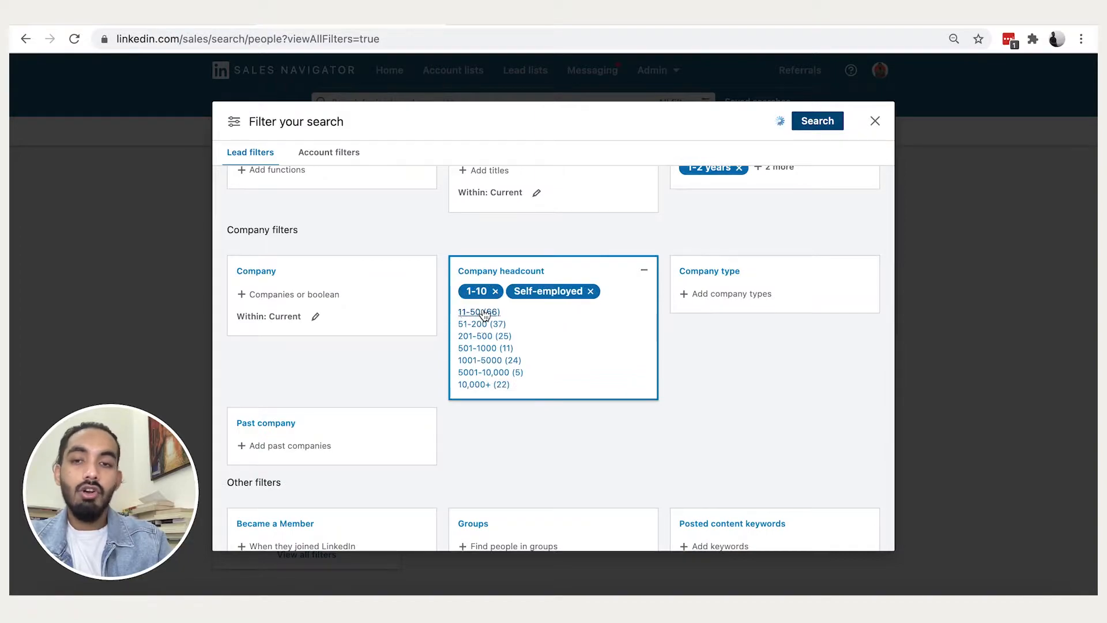
click(479, 312)
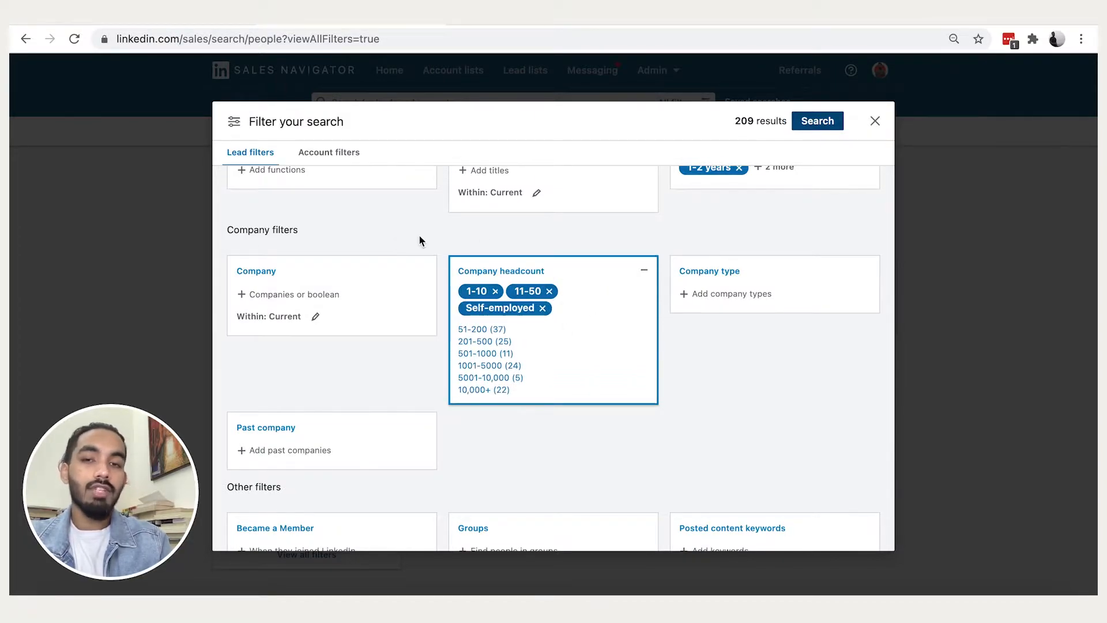
click(439, 236)
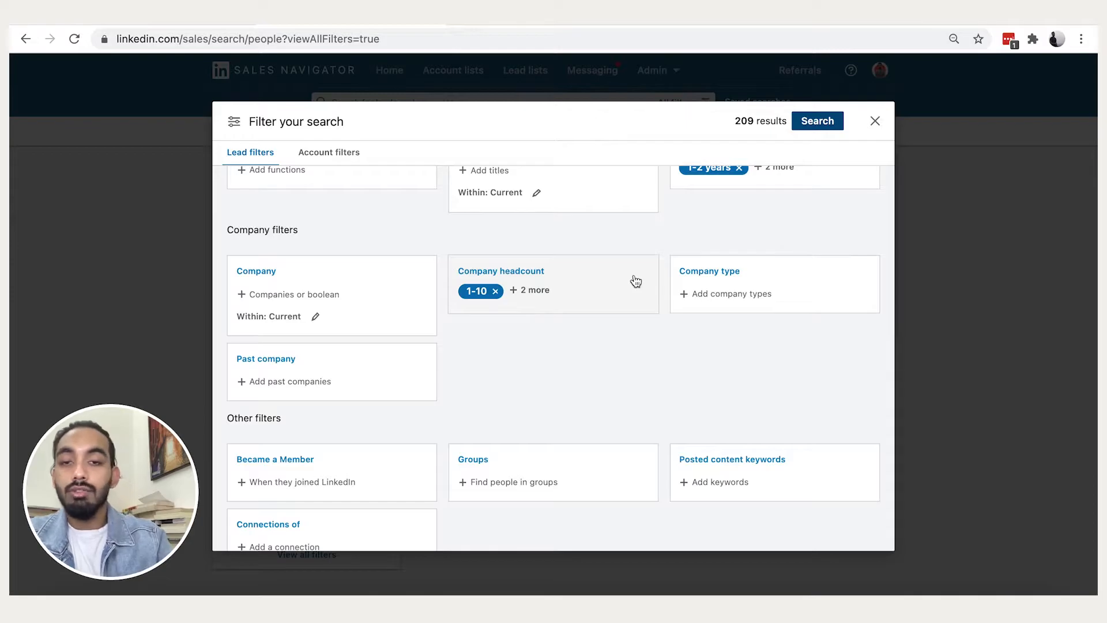
Step: Review the Company headcount choices and look over all the lead filter sections from Other filters back to Top filters
click(535, 294)
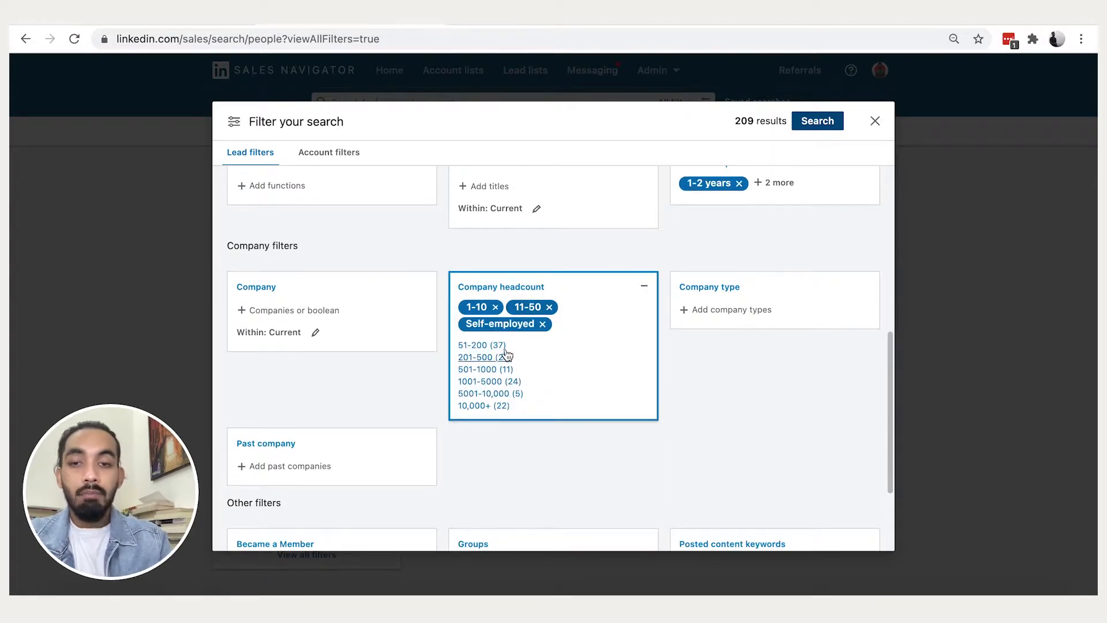
click(444, 276)
scroll(404, 271, down, 2)
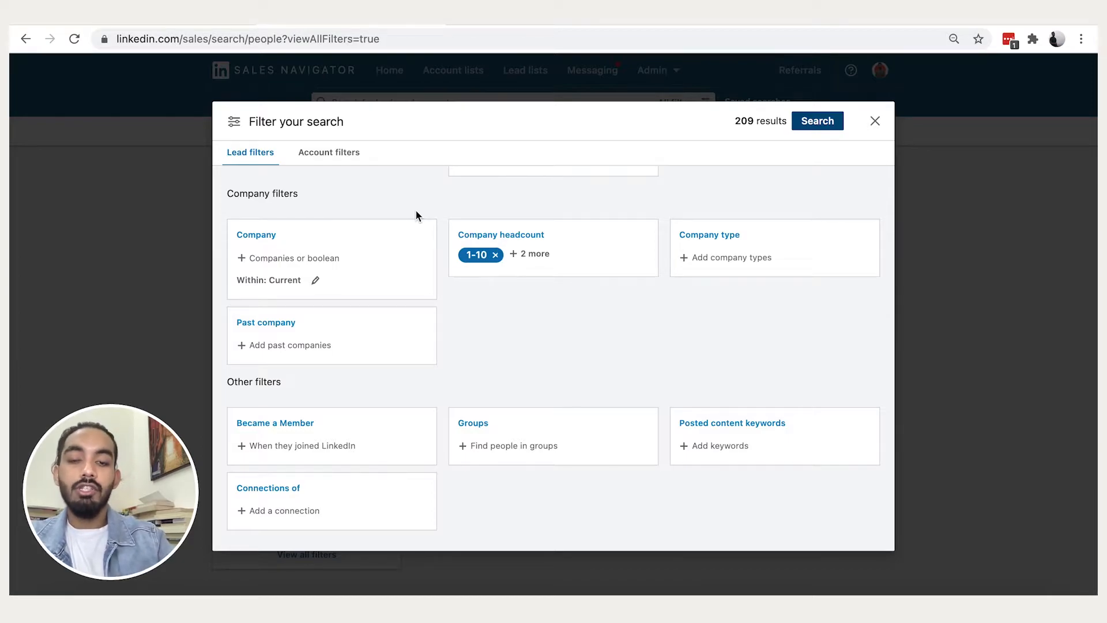
scroll(445, 273, down, 1)
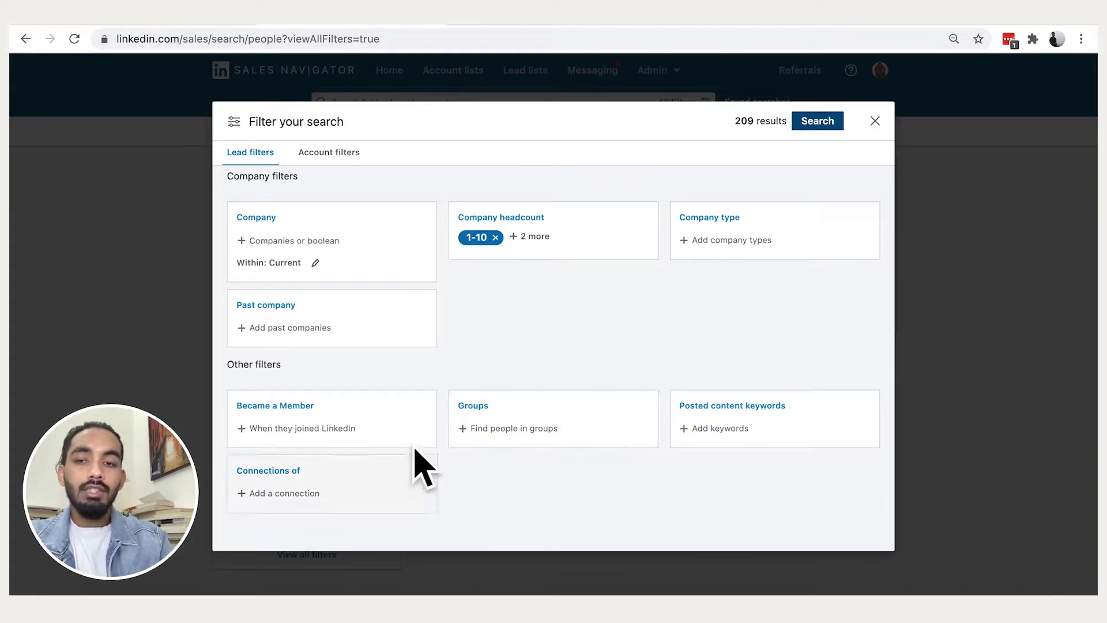
scroll(448, 252, up, 2)
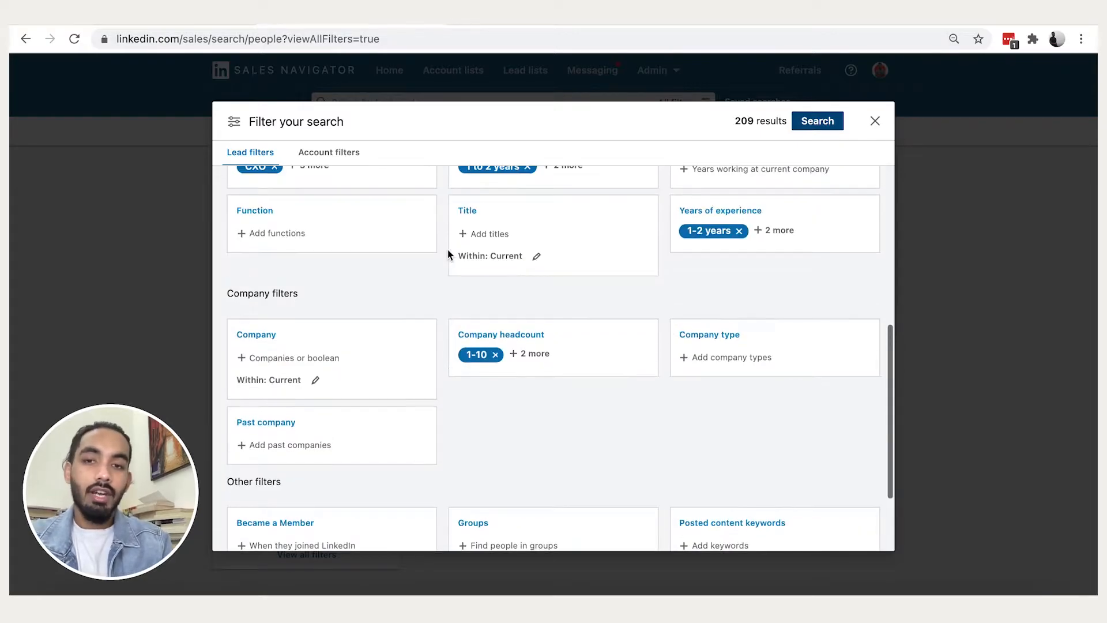
scroll(438, 210, up, 3)
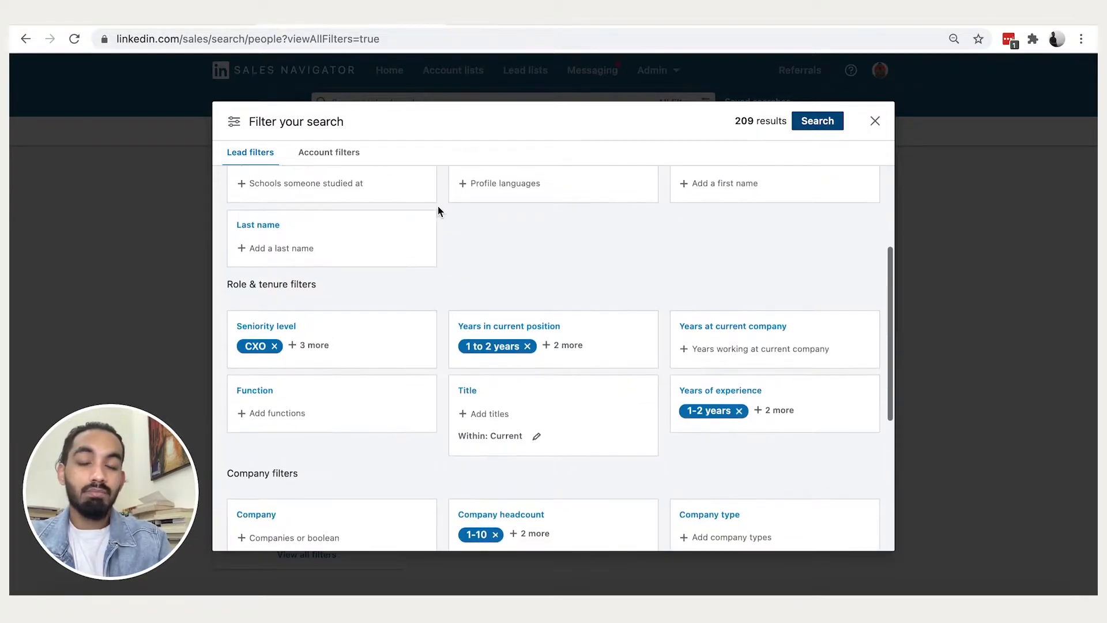
scroll(438, 208, up, 4)
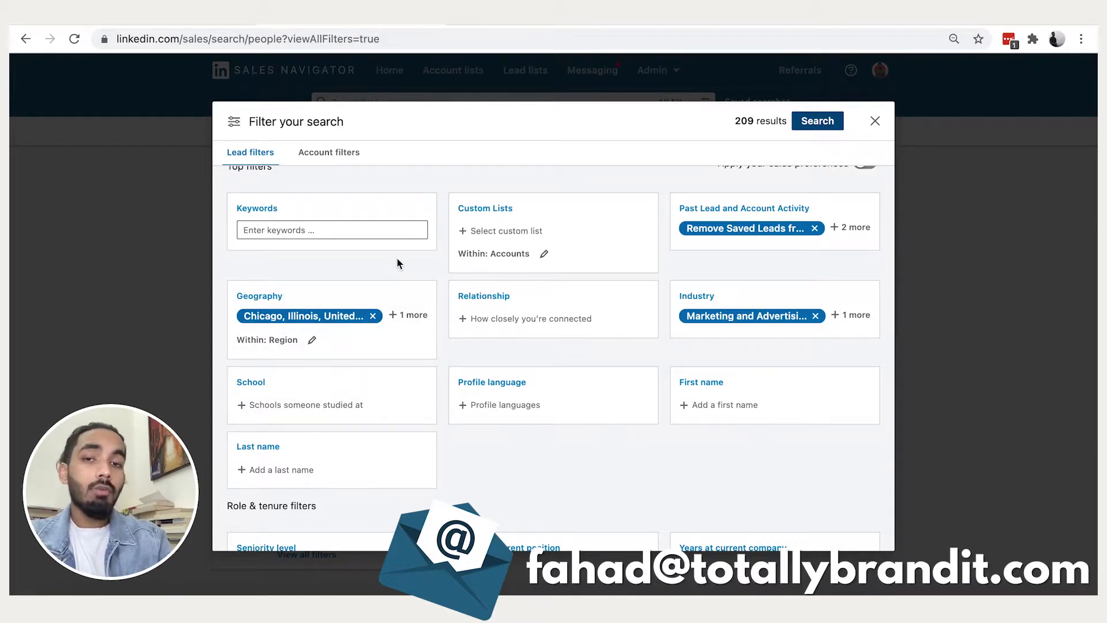
scroll(443, 243, down, 2)
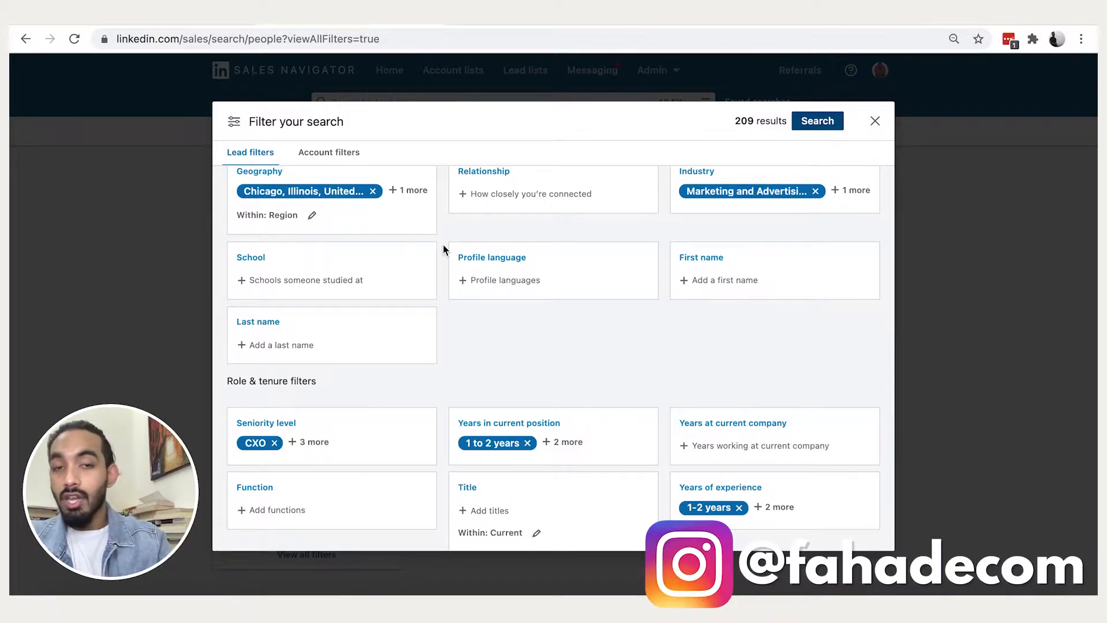
scroll(443, 249, up, 3)
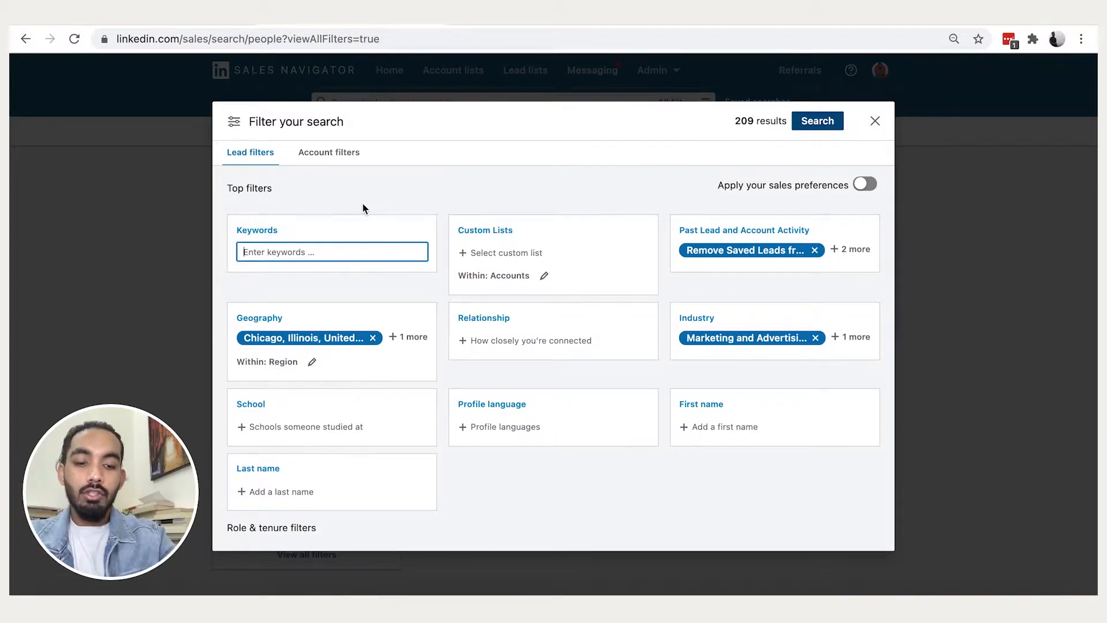
Step: Enter the exact phrase "agency Owner" in quotation marks as the keyword filter
text("agency Owner)
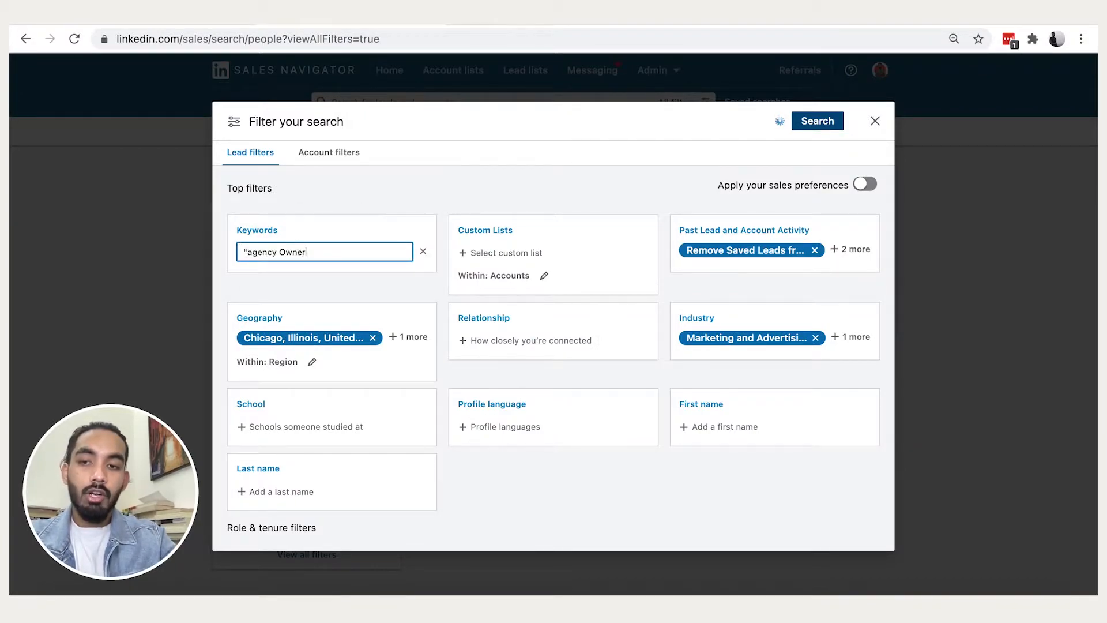
text(")
click(451, 186)
drag(310, 255, 227, 247)
click(465, 201)
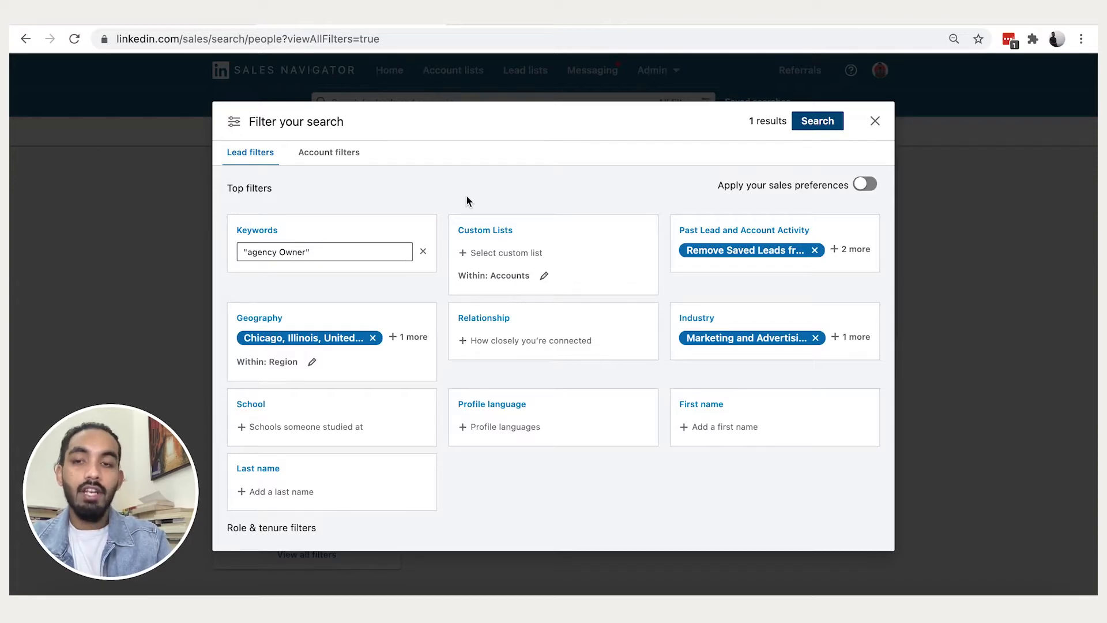
Step: Remove the word Owner from the quoted keyword phrase so the filter reads "agency"
scroll(328, 235, down, 3)
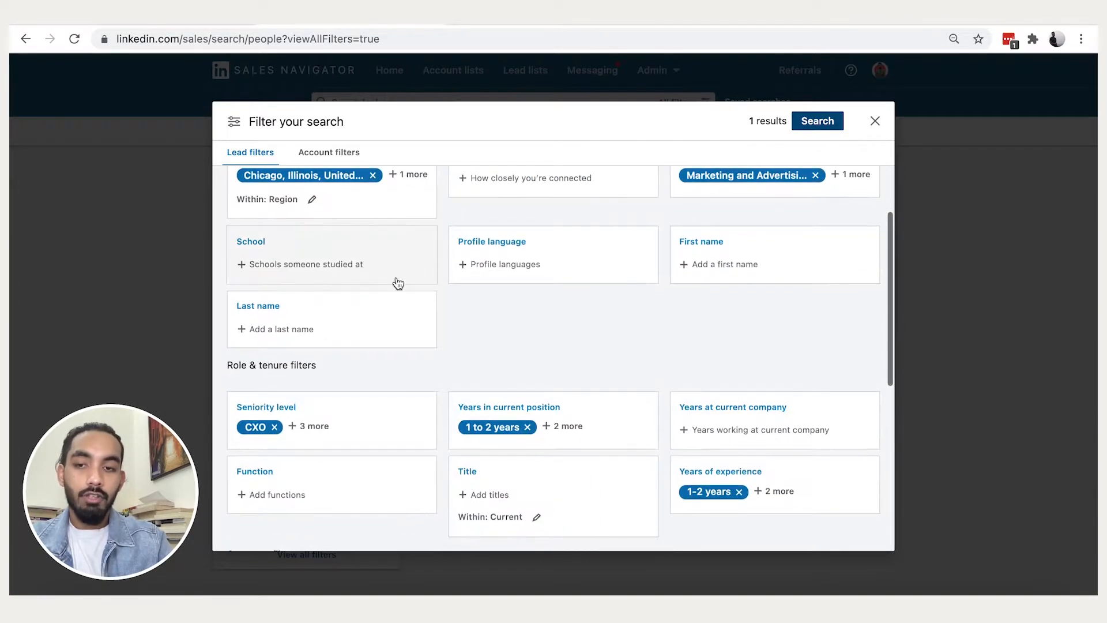
scroll(338, 375, up, 3)
double_click(288, 252)
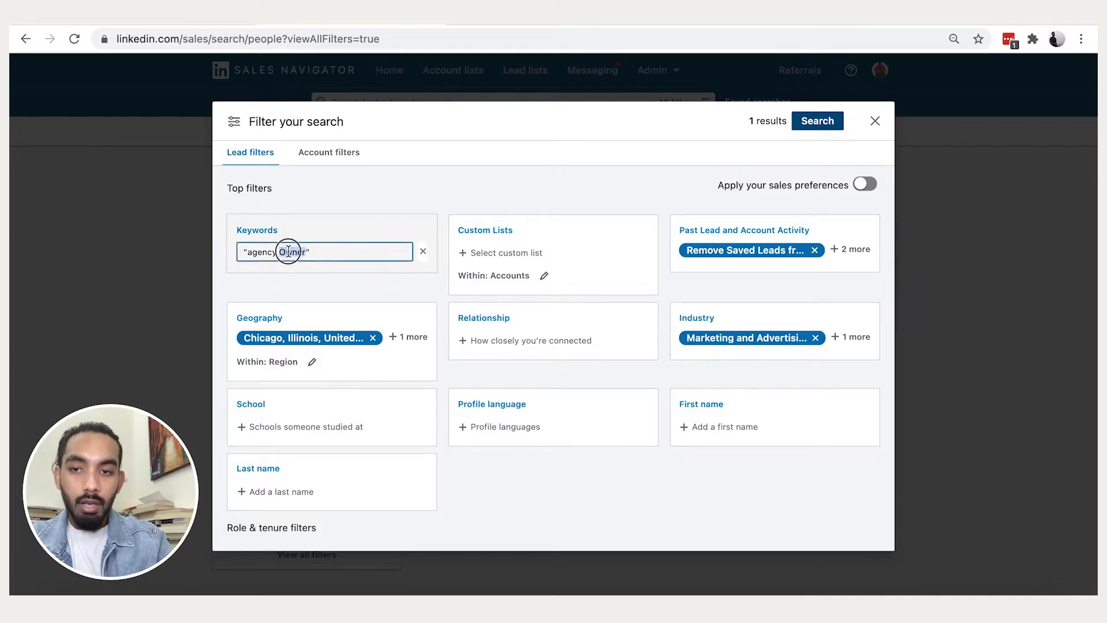
key(BackSpace)
click(448, 183)
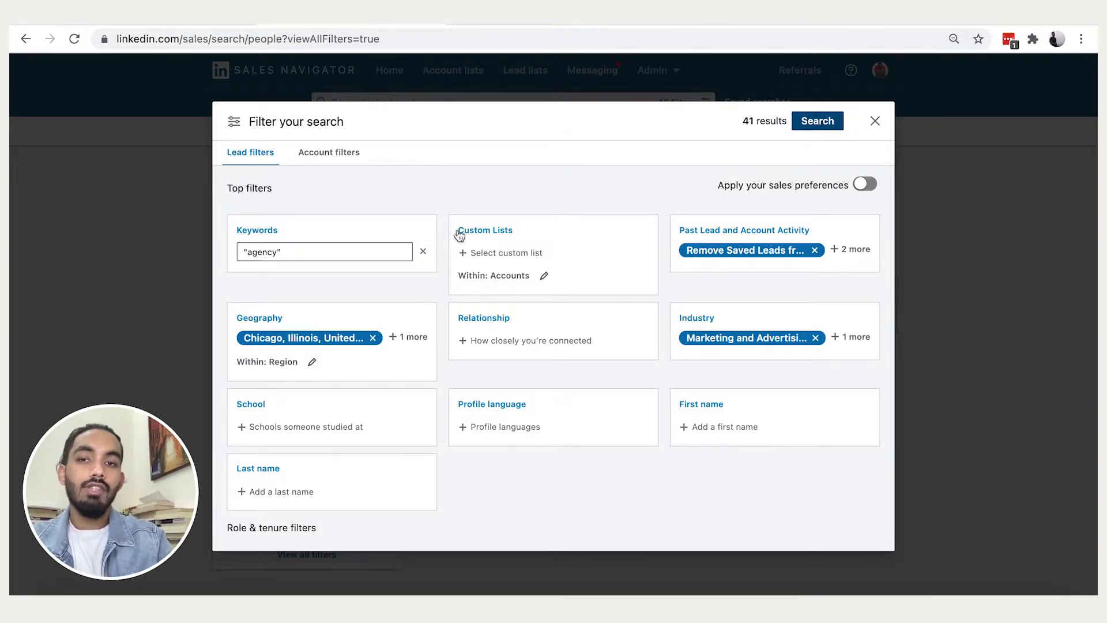
Step: Remove CXO, Owner and Partner from the Seniority level filter and collapse it
scroll(449, 285, down, 6)
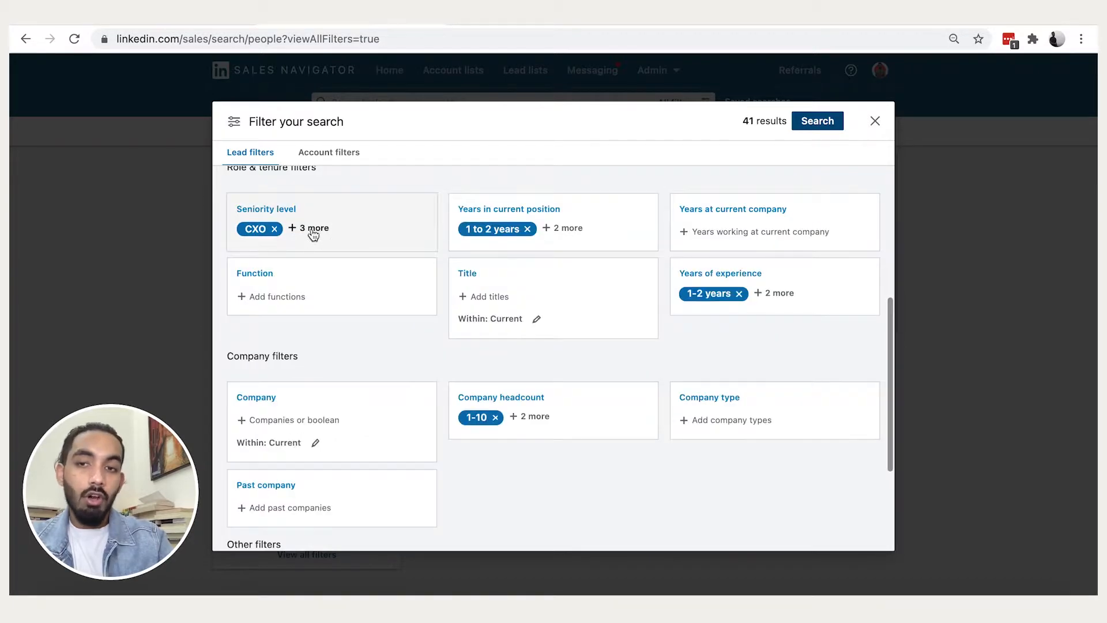
click(314, 235)
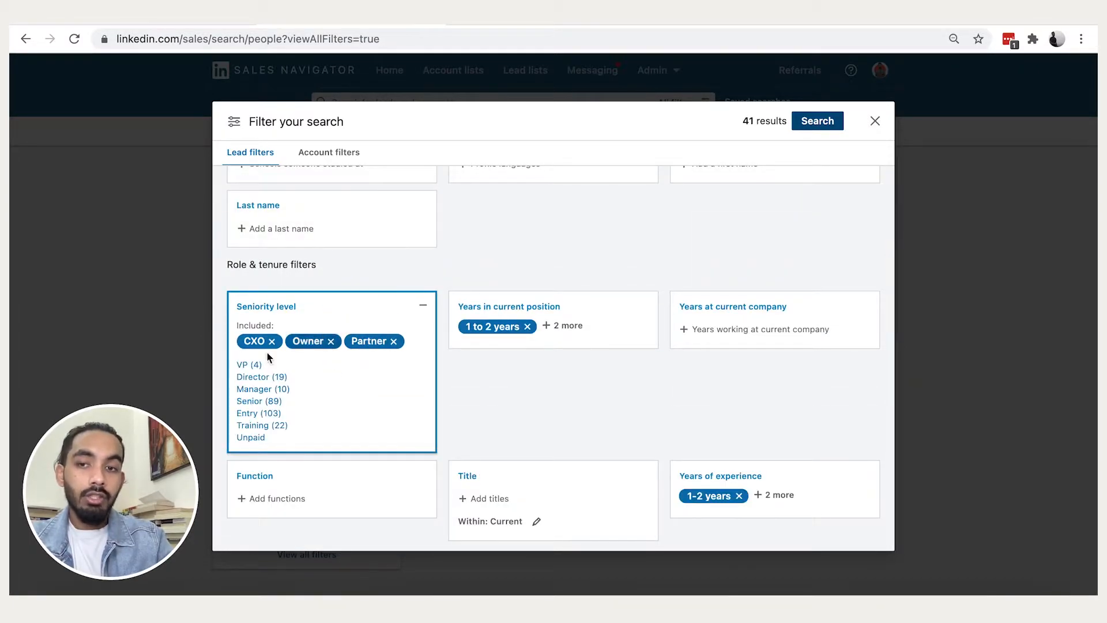
scroll(440, 257, up, 5)
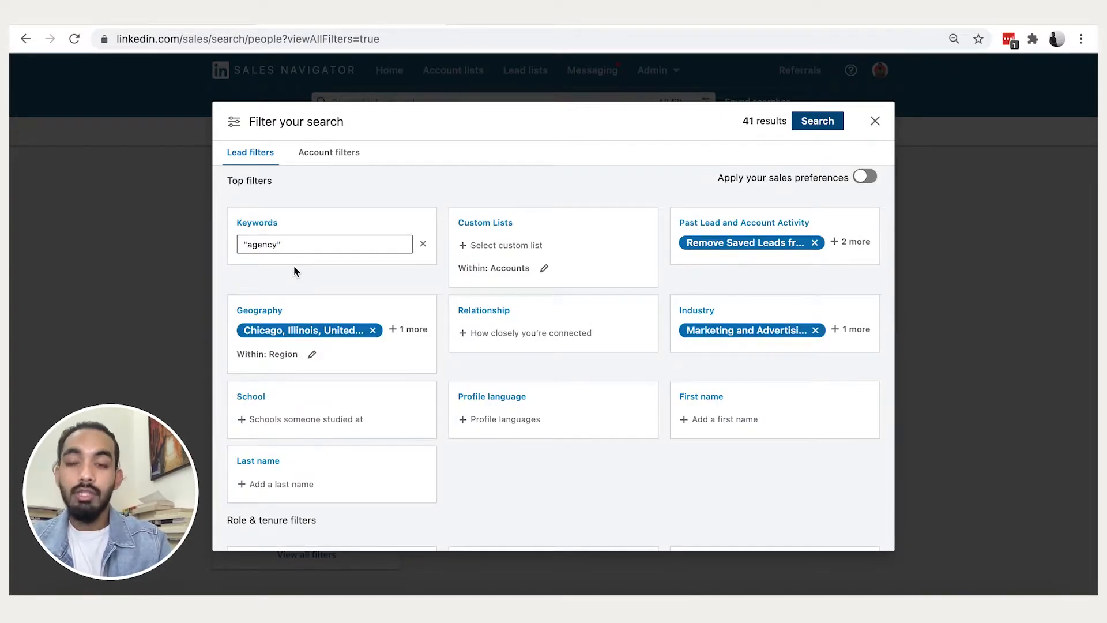
scroll(293, 268, down, 5)
click(306, 276)
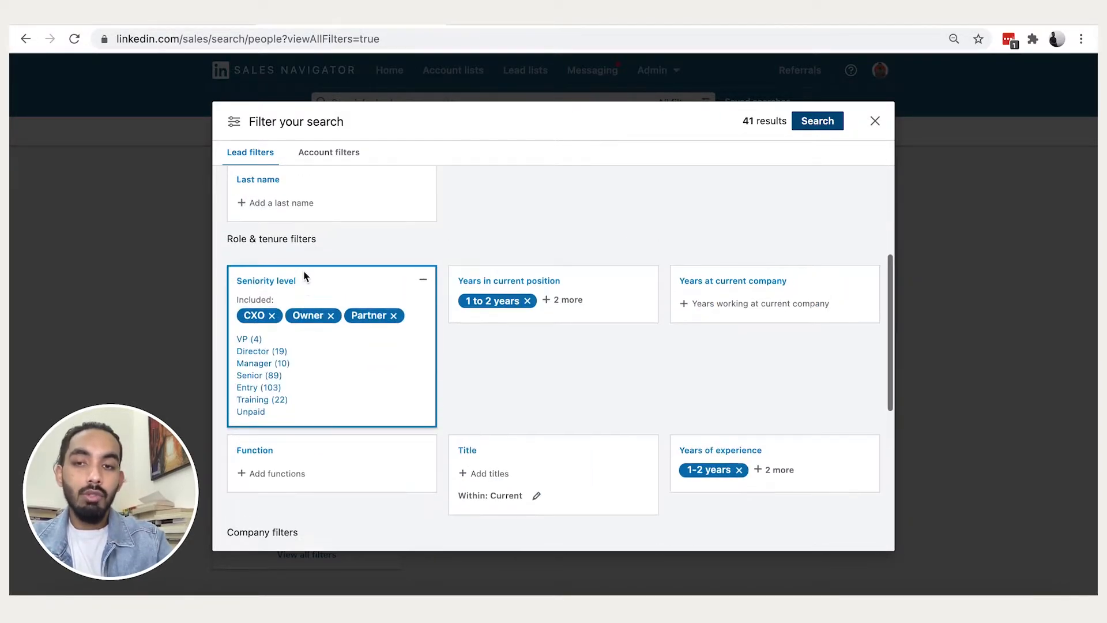
mouse_move(277, 320)
mouse_move(369, 314)
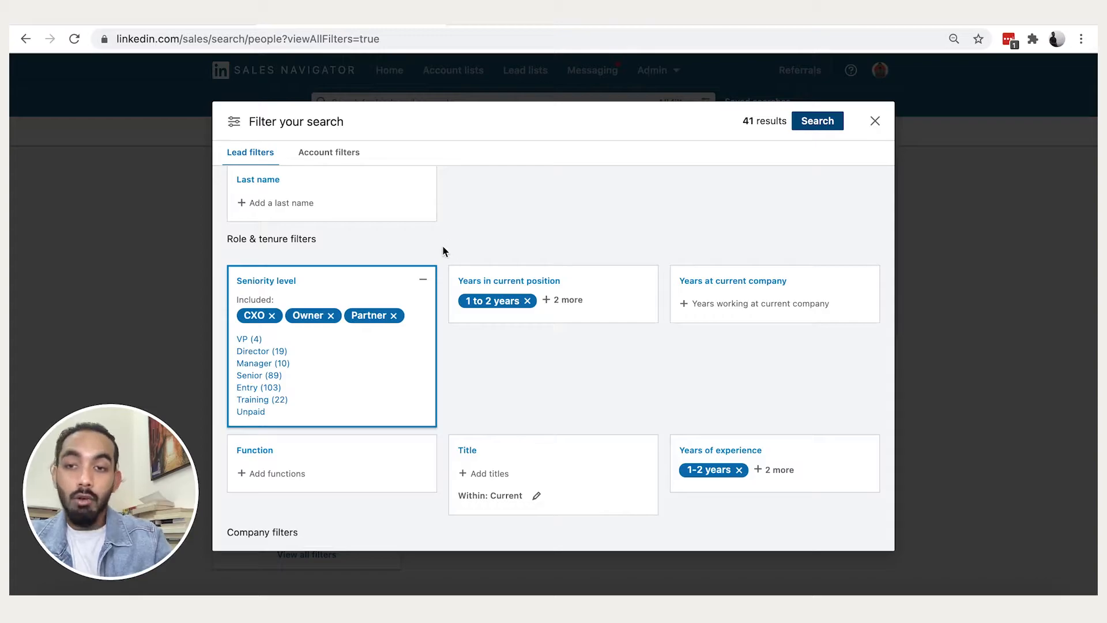
click(287, 316)
click(287, 315)
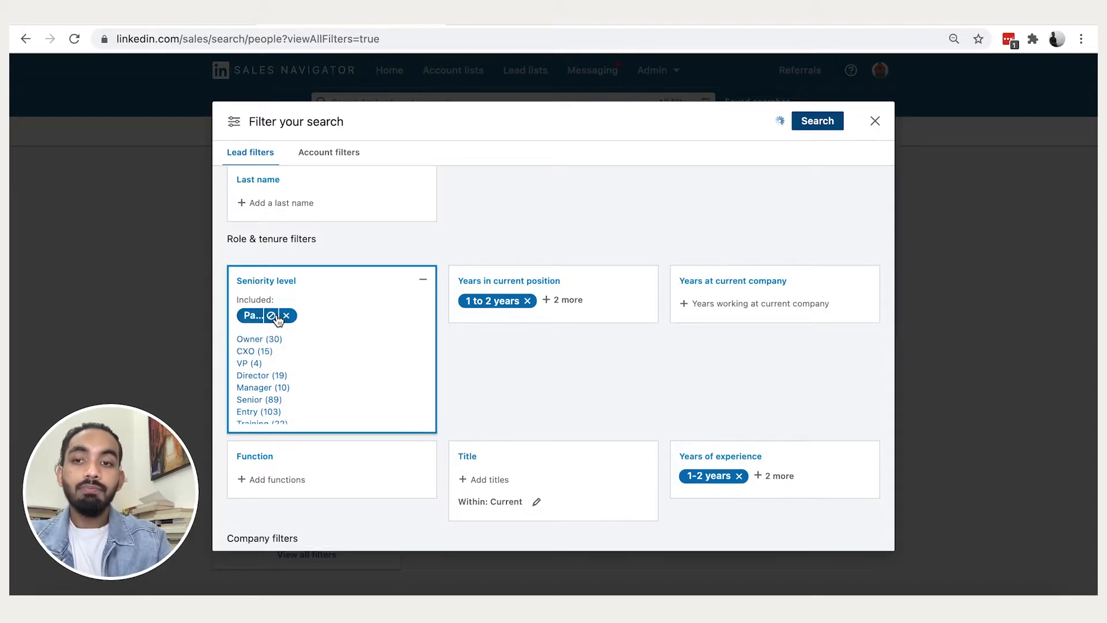
click(287, 315)
click(442, 244)
Step: Extend the quoted keyword phrase to "agency owner"
scroll(442, 244, up, 5)
click(262, 252)
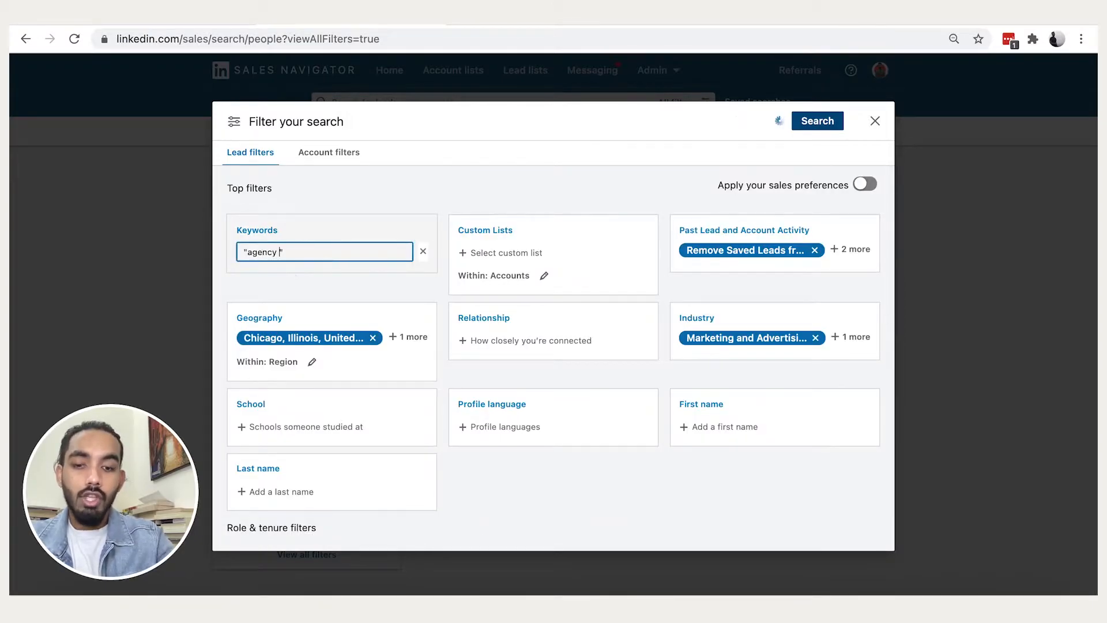
text(owner)
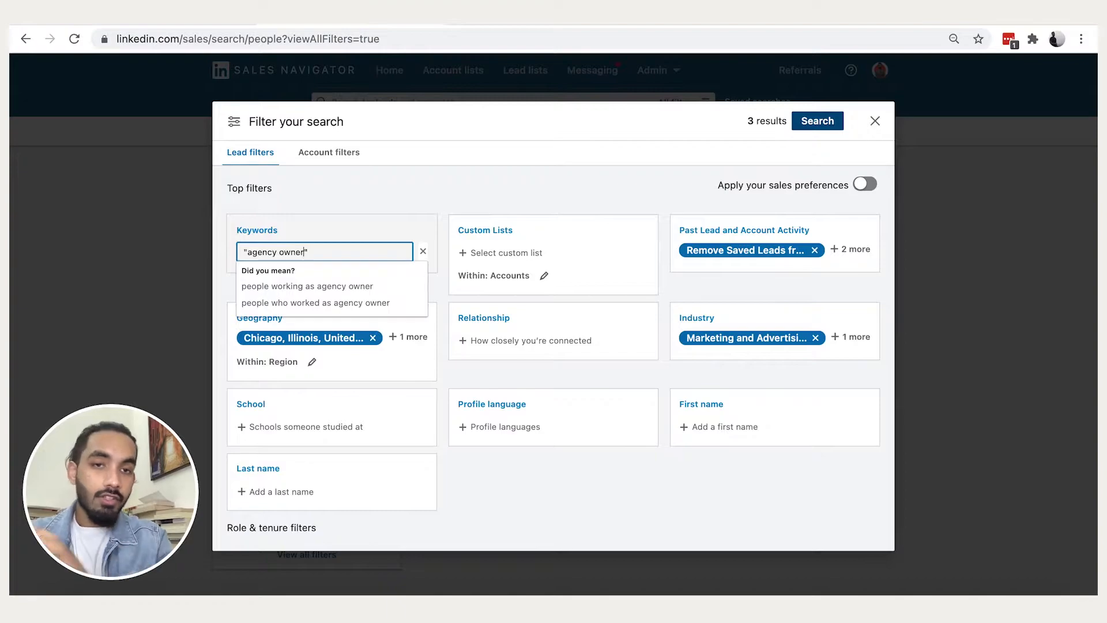
click(362, 201)
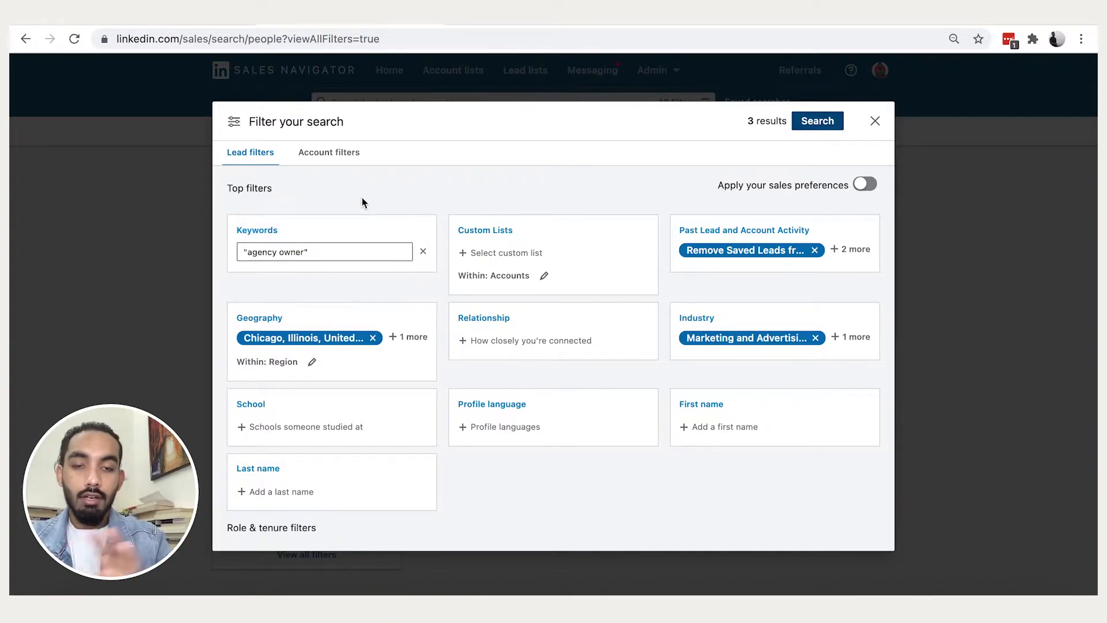
Step: Delete the word owner from the quoted keyword phrase, keeping only "agency"
click(306, 251)
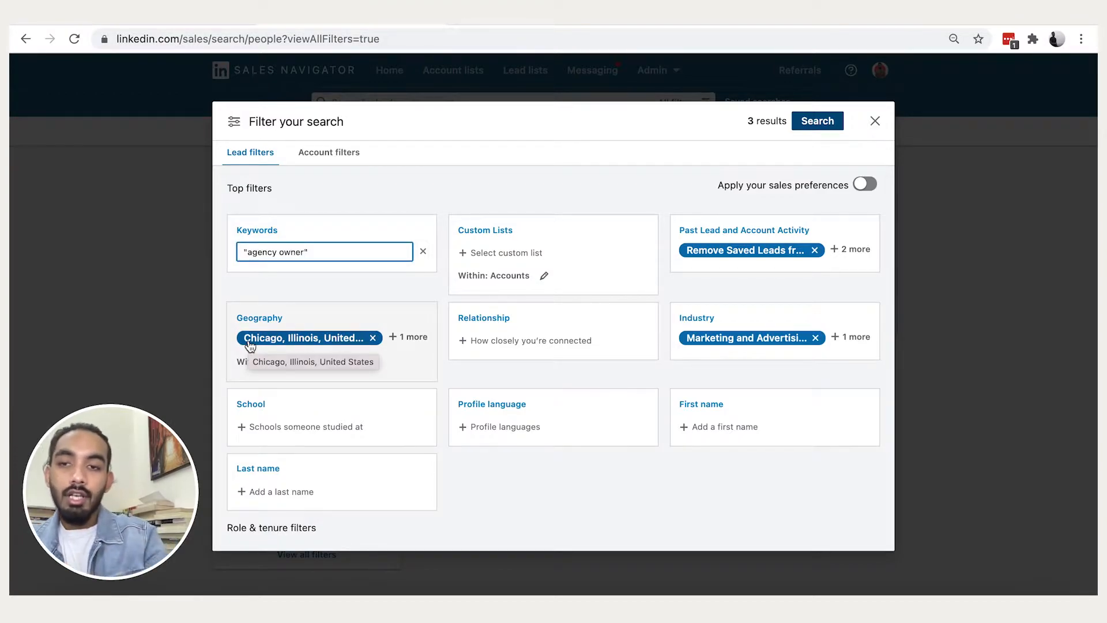
key(BackSpace)
key(BackSpace)
key(BackSpace)
key(BackSpace)
key(BackSpace)
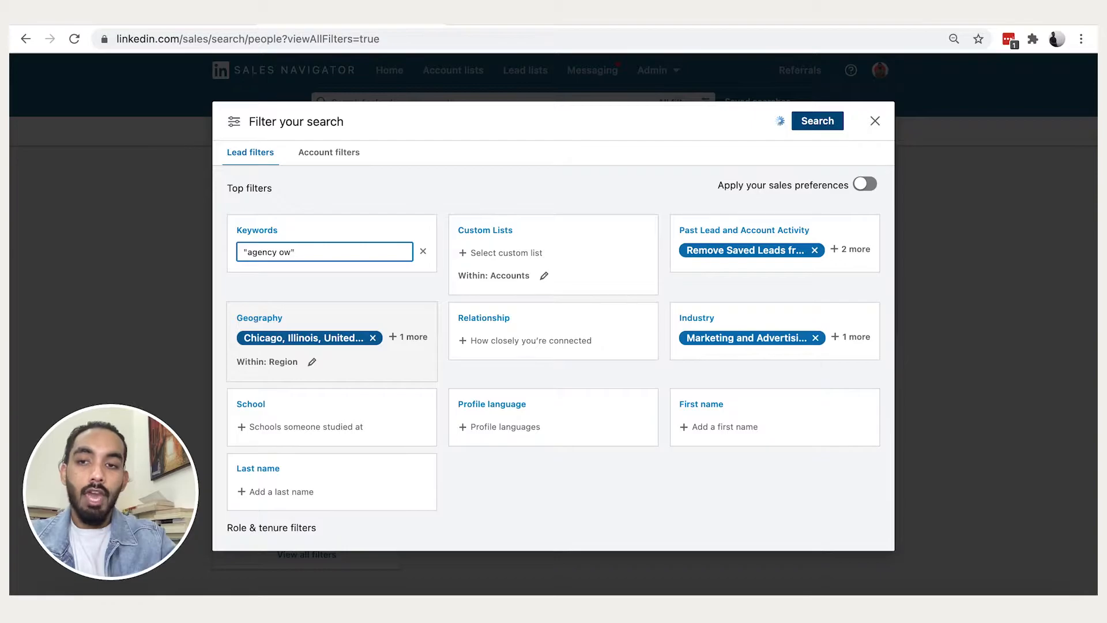
key(BackSpace)
click(327, 203)
scroll(328, 203, down, 3)
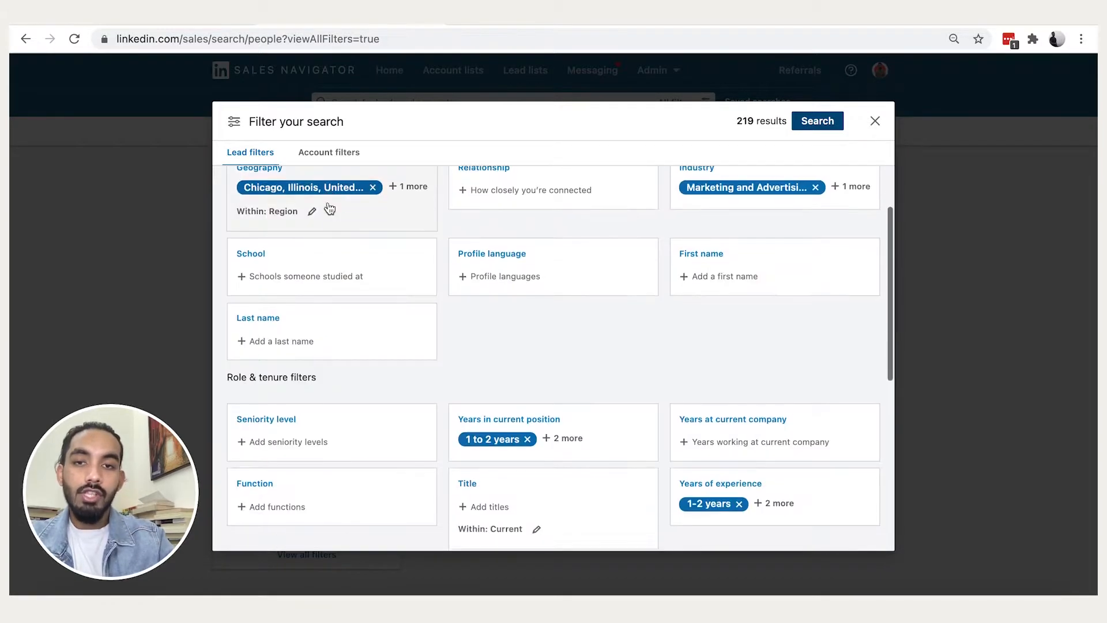
Step: Include Owner, Partner and CXO in the Seniority level filter and collapse it
scroll(330, 208, down, 2)
click(288, 325)
click(274, 319)
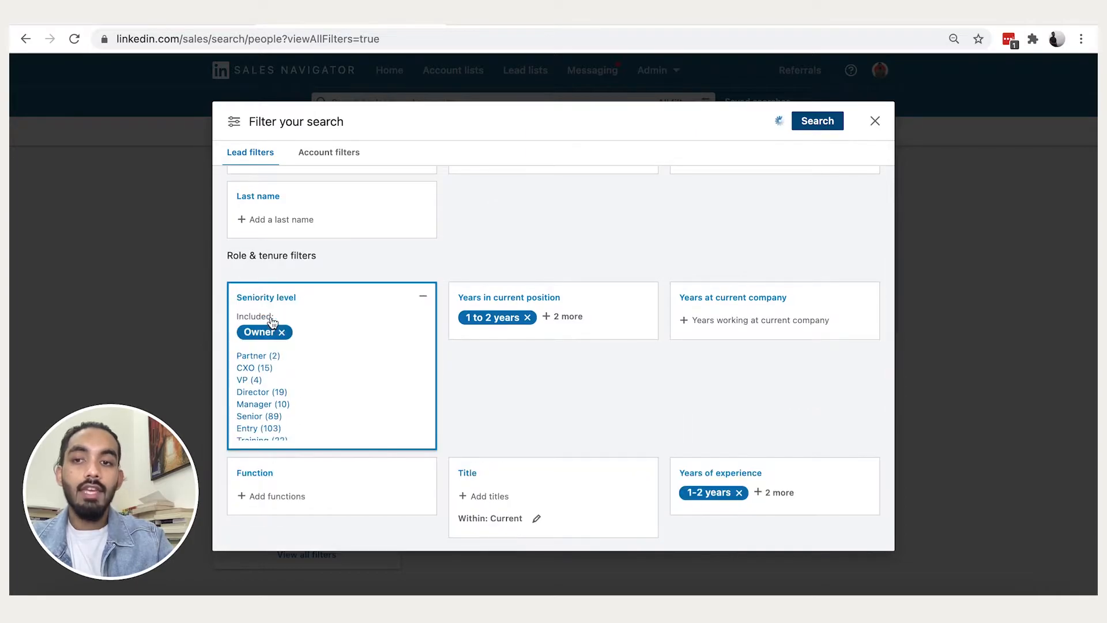
click(266, 355)
click(260, 355)
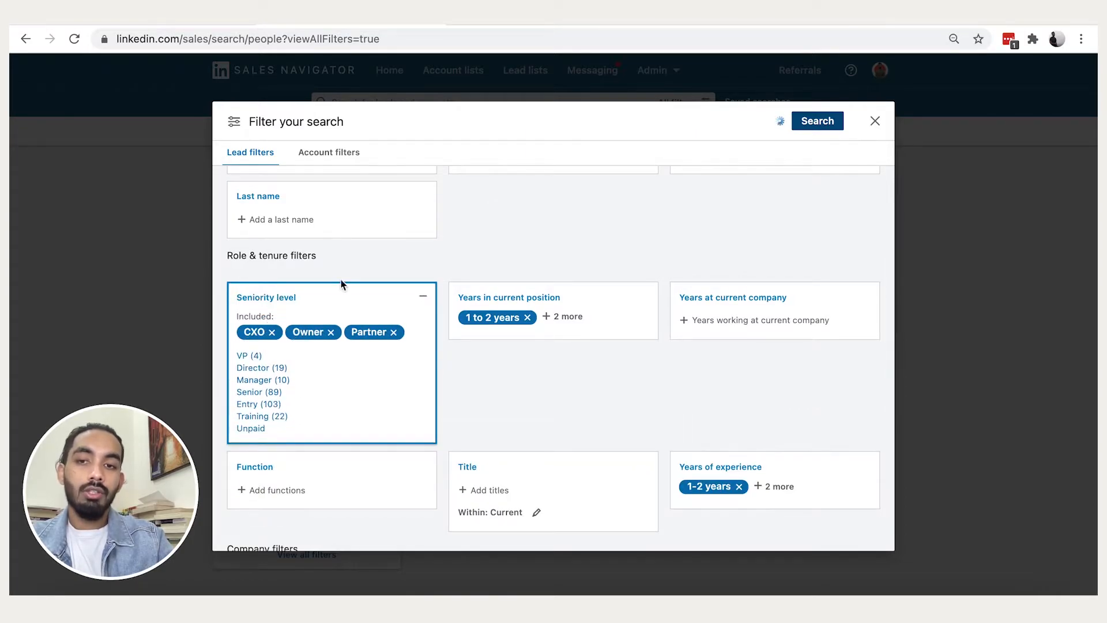
click(470, 252)
Step: Add Internet, Computer Software and Financial Services to the included industries in the Industry filter
scroll(445, 218, up, 5)
scroll(446, 218, down, 2)
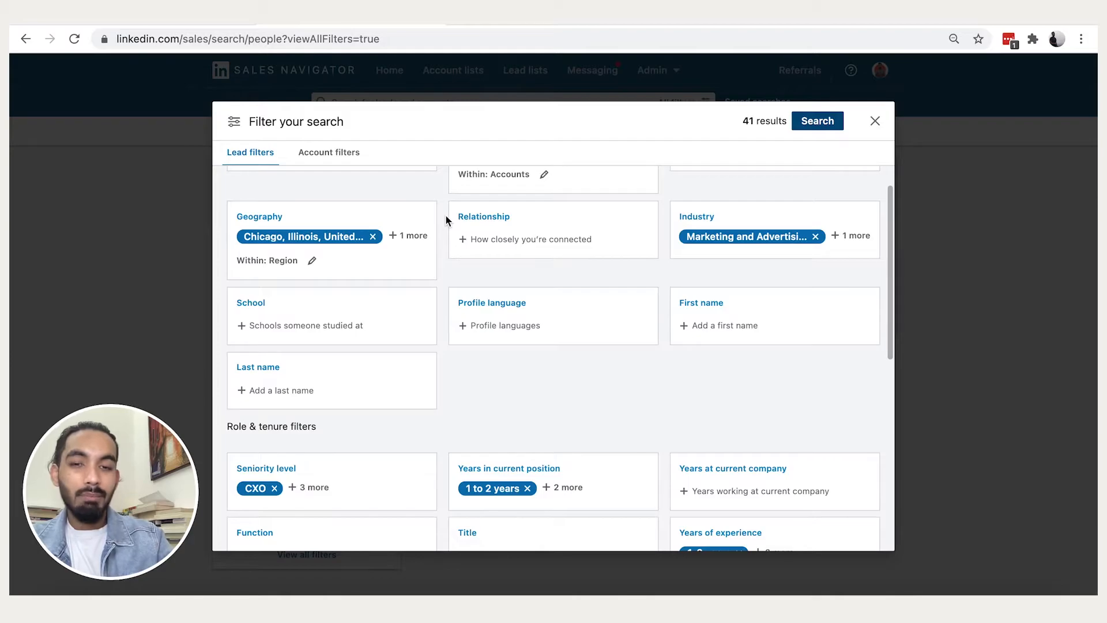
scroll(445, 219, down, 3)
scroll(446, 219, up, 4)
scroll(447, 220, up, 1)
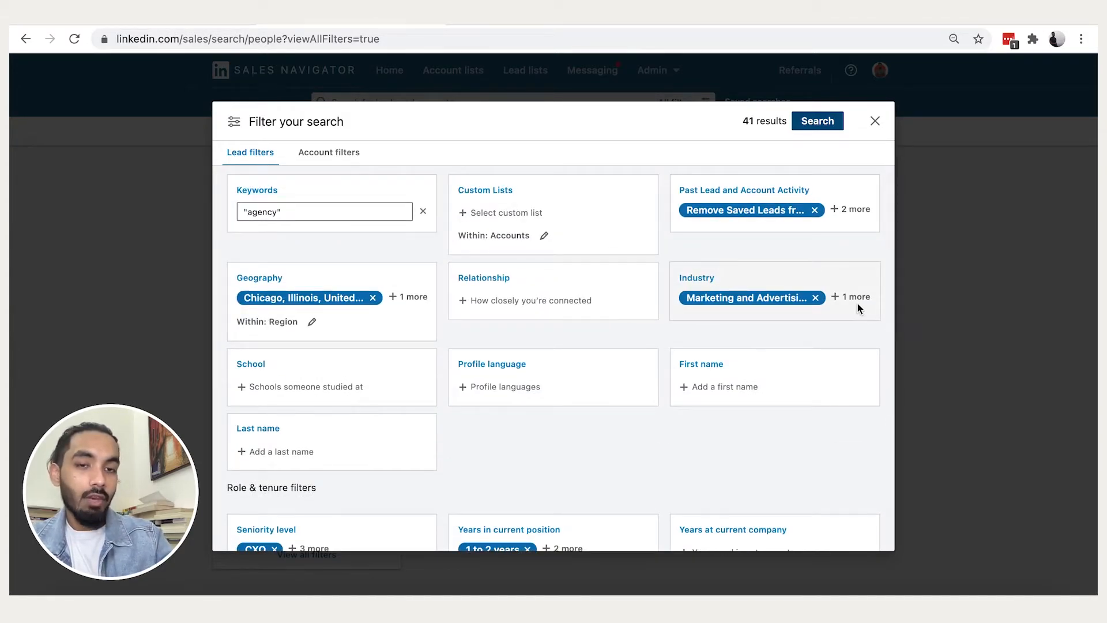
click(858, 303)
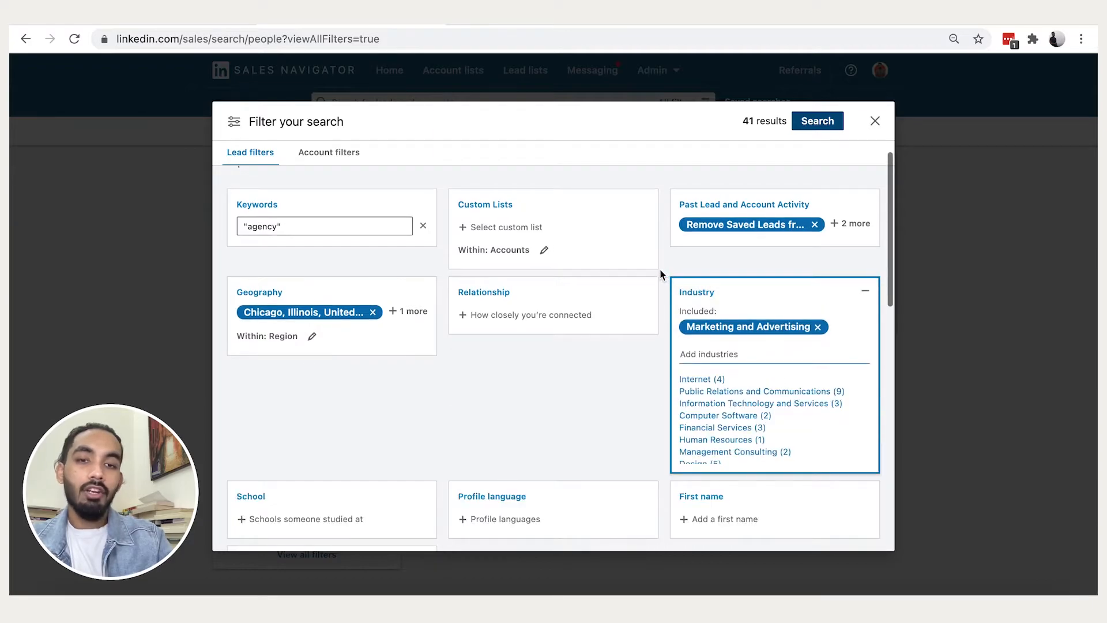
scroll(661, 275, down, 3)
scroll(737, 336, down, 4)
scroll(765, 344, up, 4)
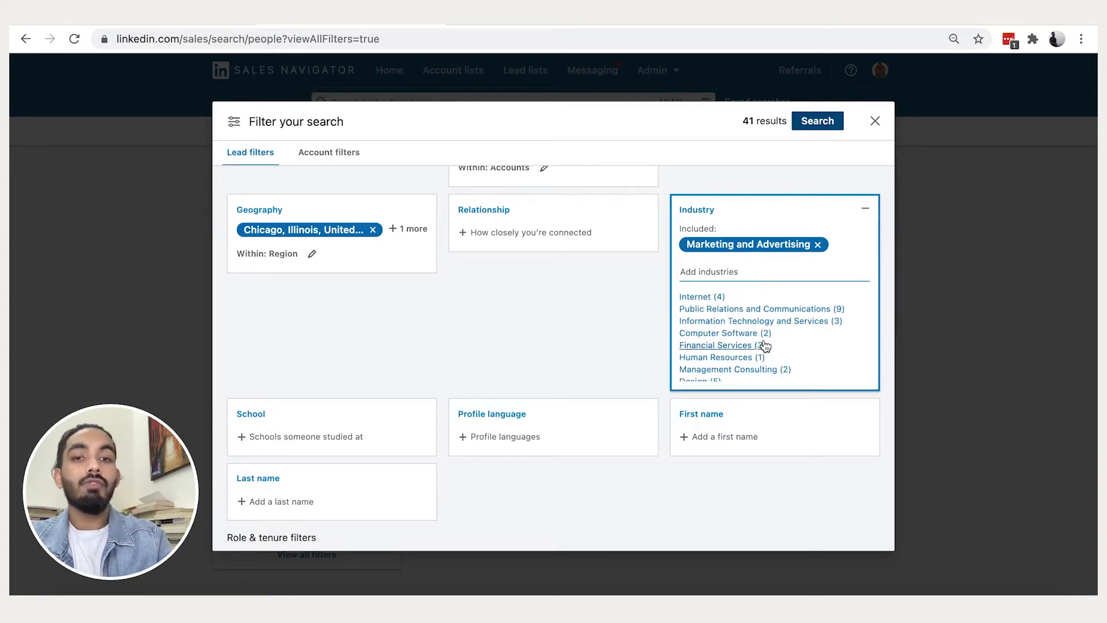
click(717, 298)
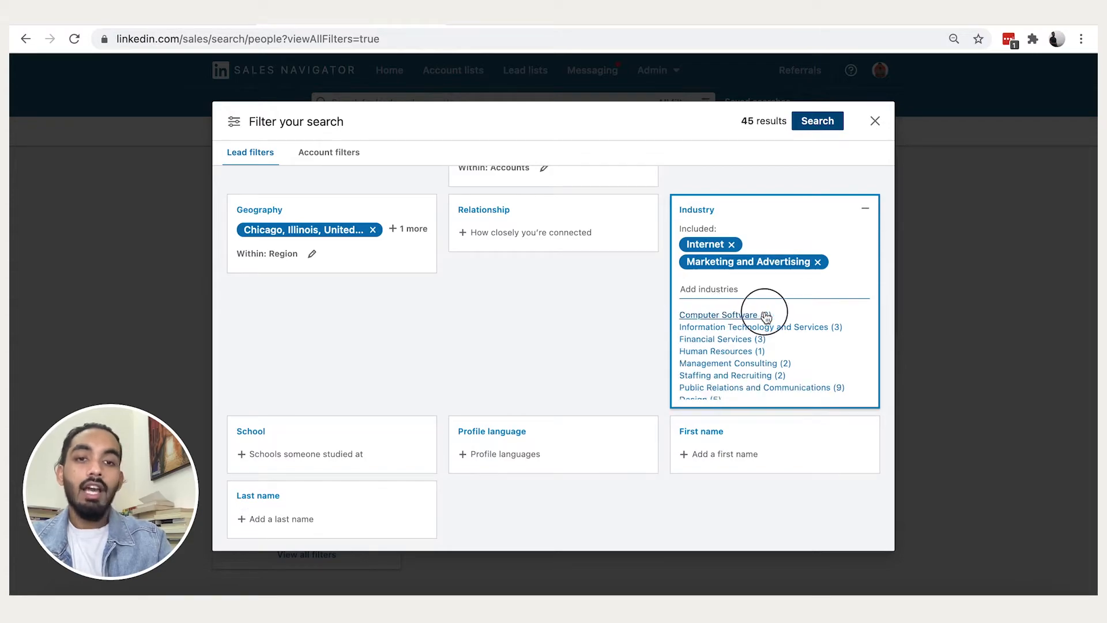
click(766, 317)
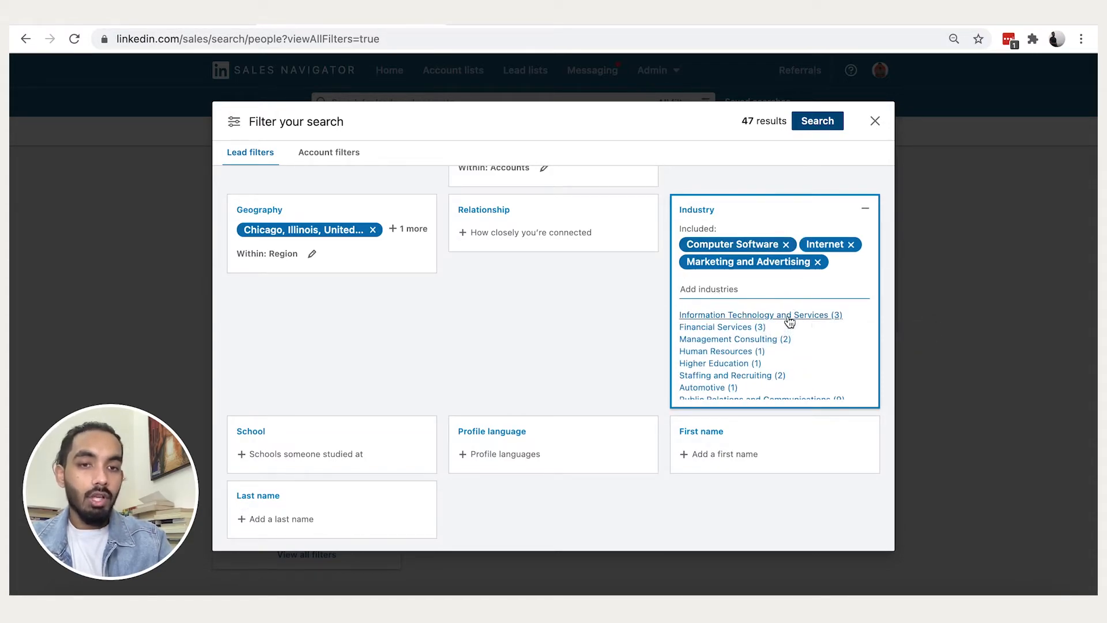
click(753, 327)
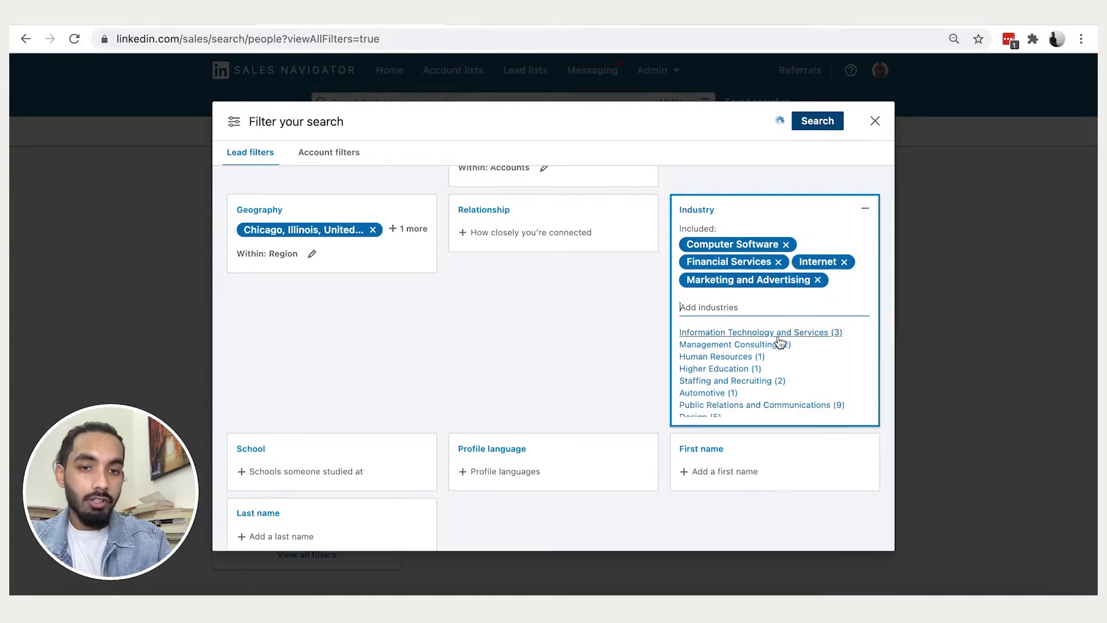
Step: Add Design and Public Relations and Communications to the Industry filter and collapse it
scroll(760, 383, down, 1)
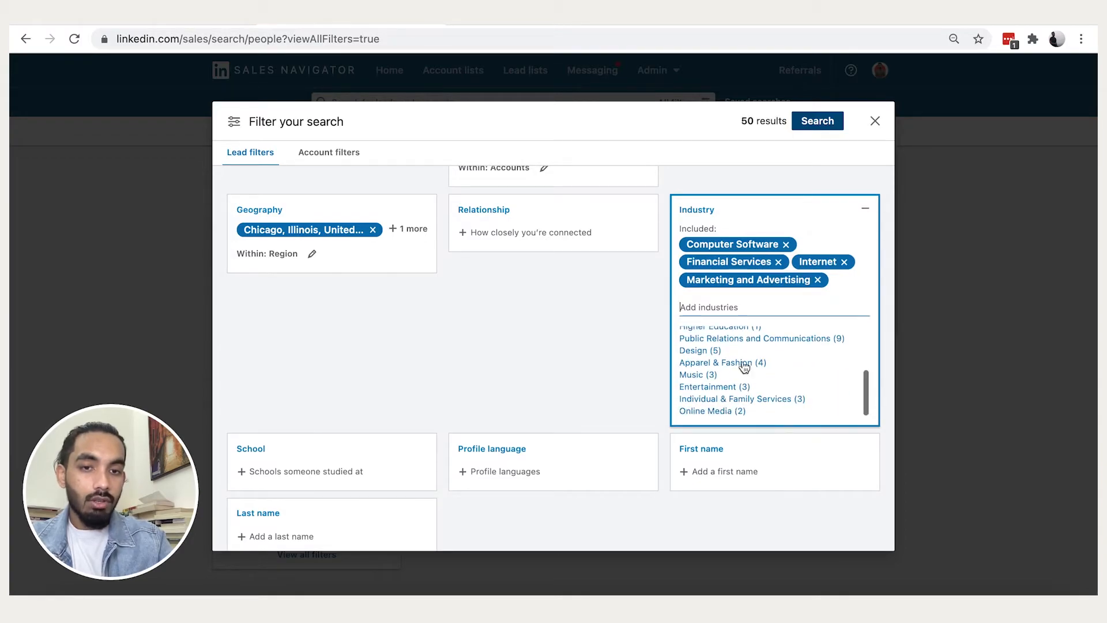
click(703, 356)
scroll(776, 376, down, 1)
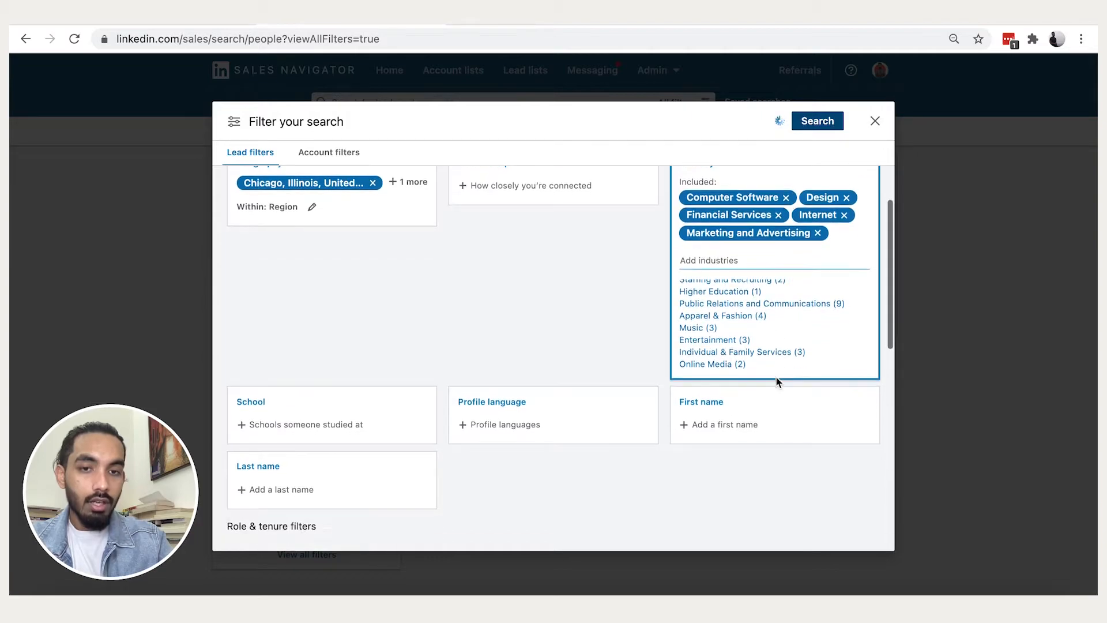
scroll(766, 337, down, 3)
scroll(766, 337, up, 5)
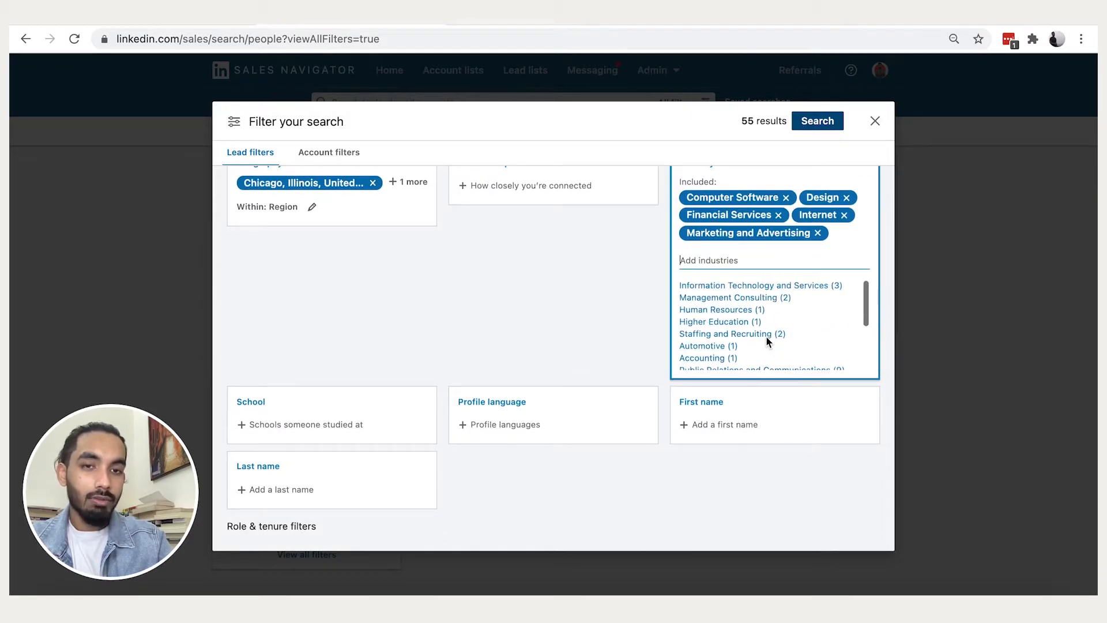
scroll(803, 295, down, 3)
click(804, 300)
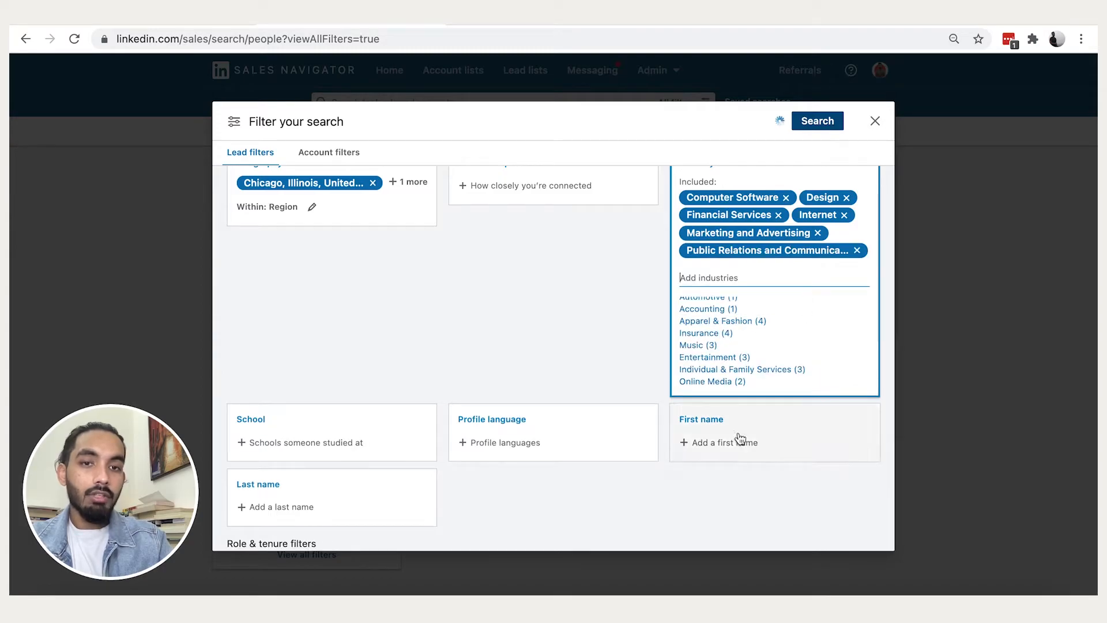
click(588, 331)
scroll(415, 281, down, 2)
scroll(526, 257, up, 5)
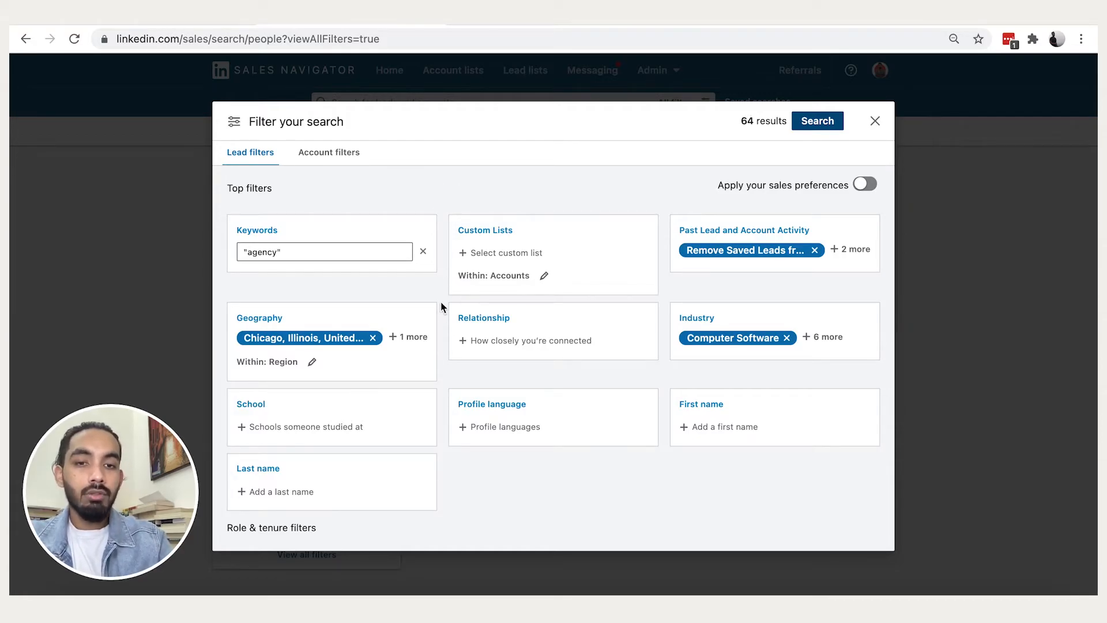
Step: Review the ranges selected in the Years in current position filter and the number of matching leads
scroll(440, 306, down, 2)
scroll(440, 306, down, 2)
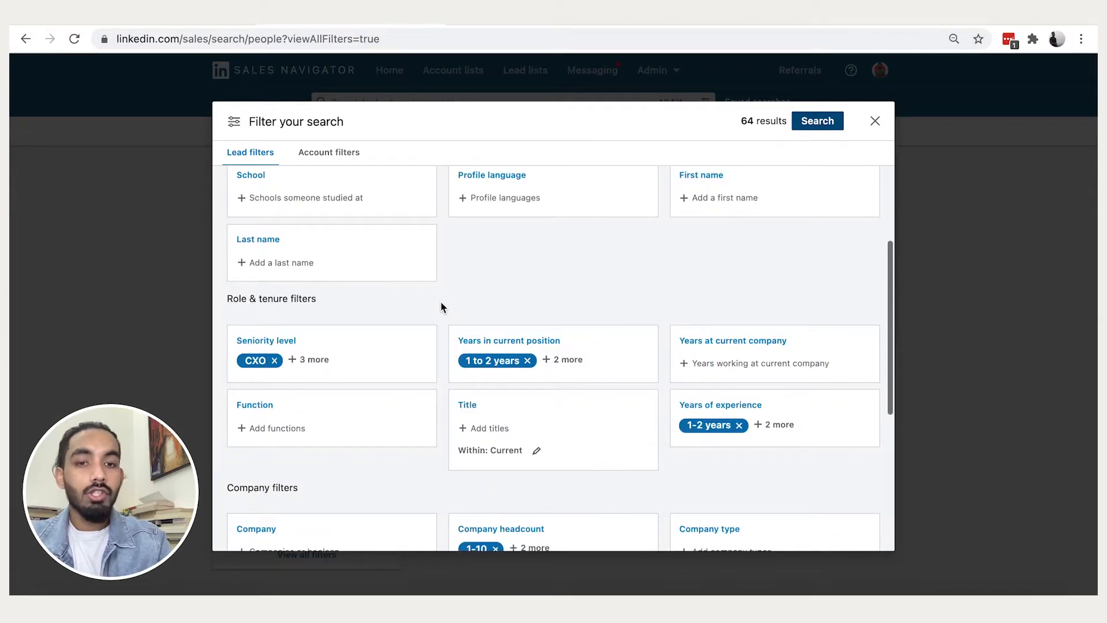
click(570, 360)
scroll(548, 277, down, 2)
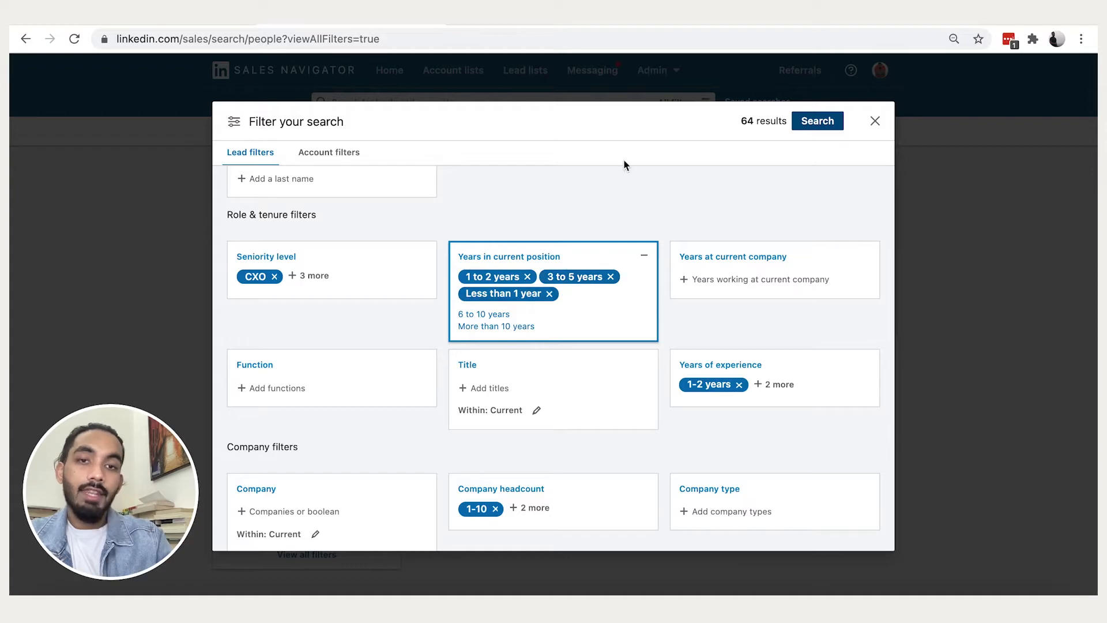
drag(747, 120, 742, 121)
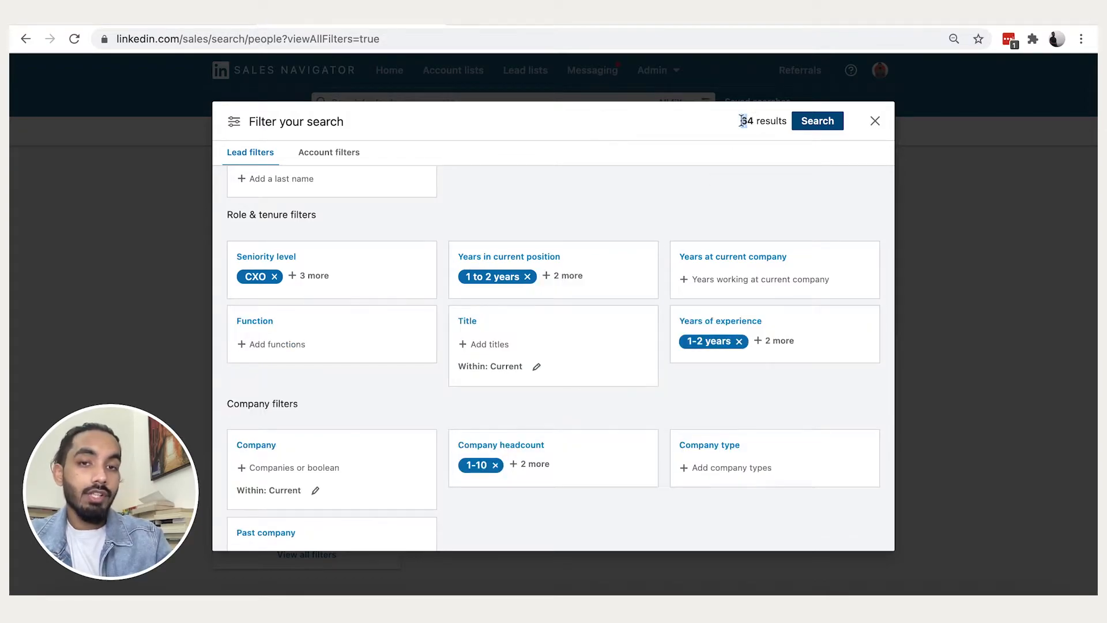
click(447, 225)
scroll(435, 226, up, 5)
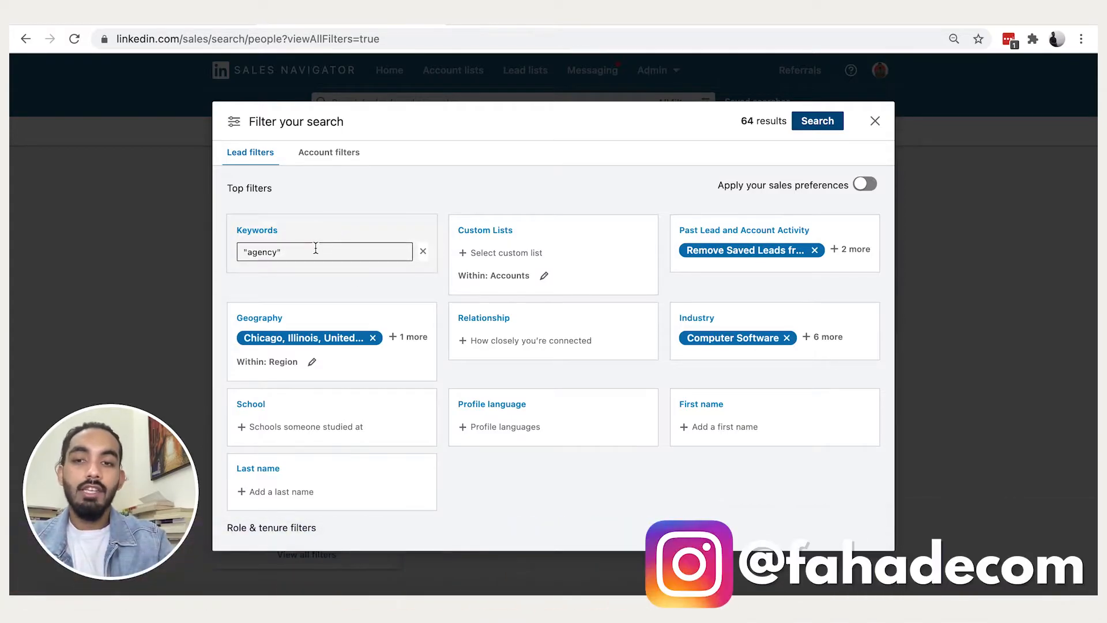
Step: Replace the included location in the Geography filter with Miami, Florida, United States
scroll(413, 271, down, 2)
click(414, 269)
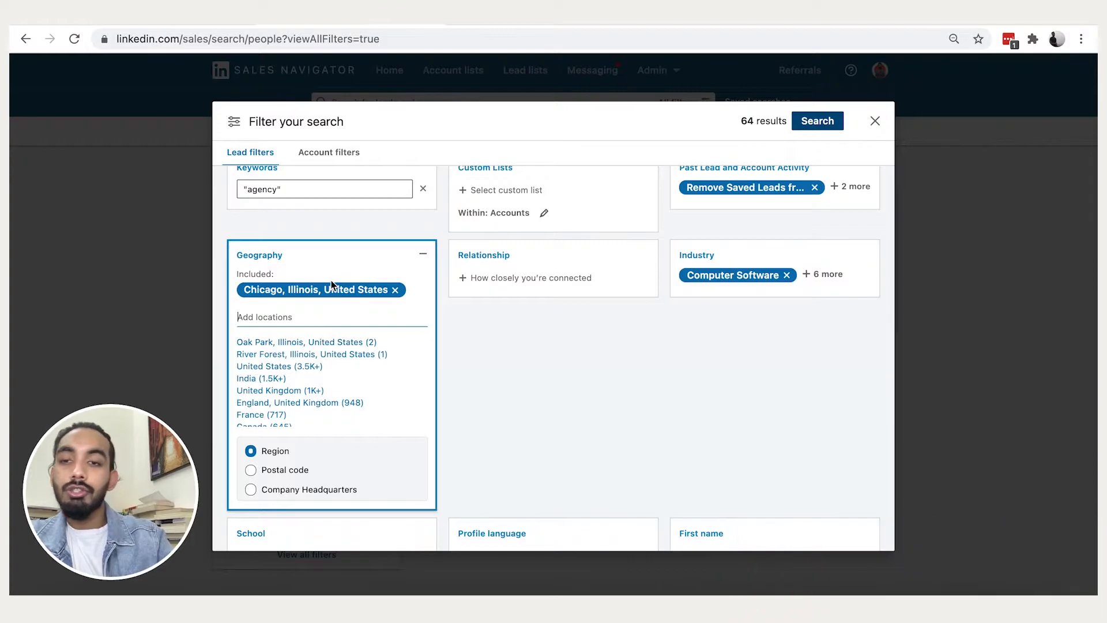
click(291, 317)
text(miami)
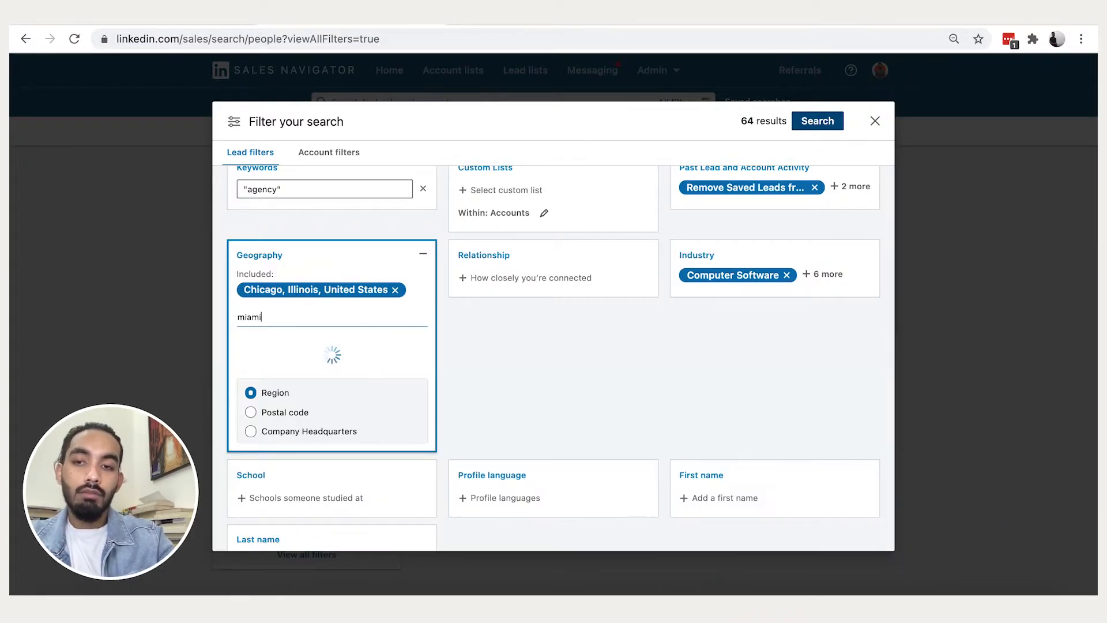
click(314, 344)
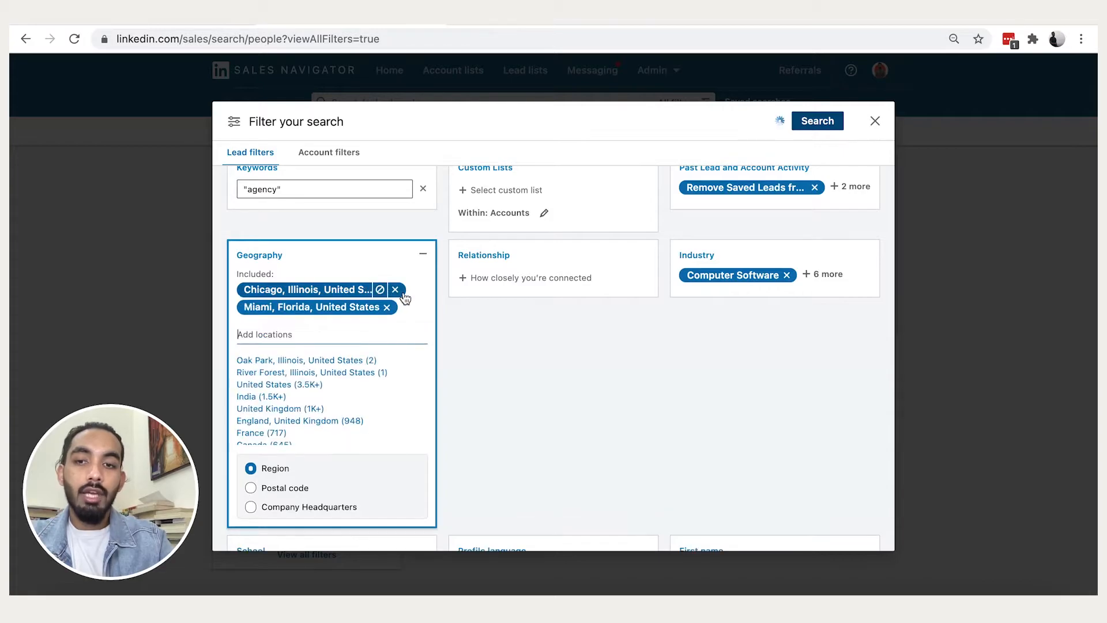
click(392, 288)
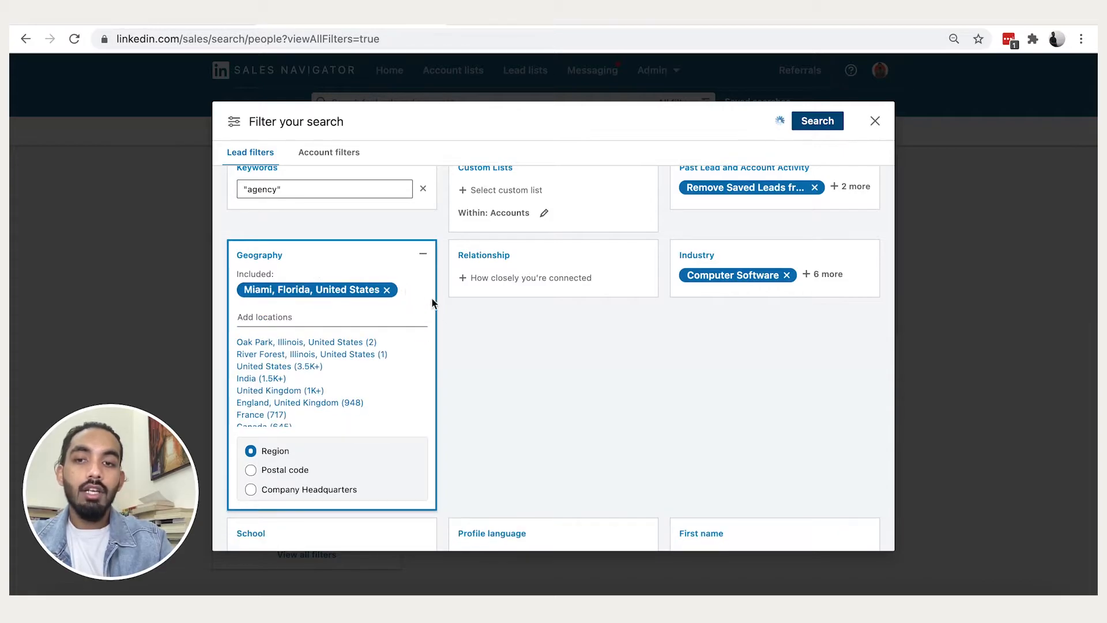
click(450, 331)
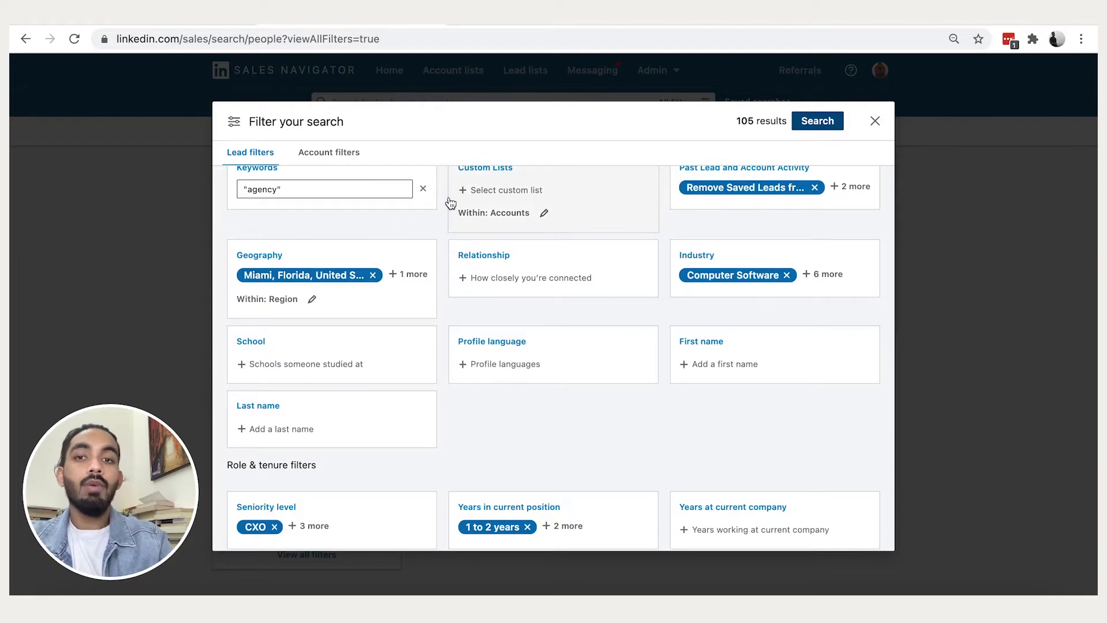
scroll(447, 202, up, 1)
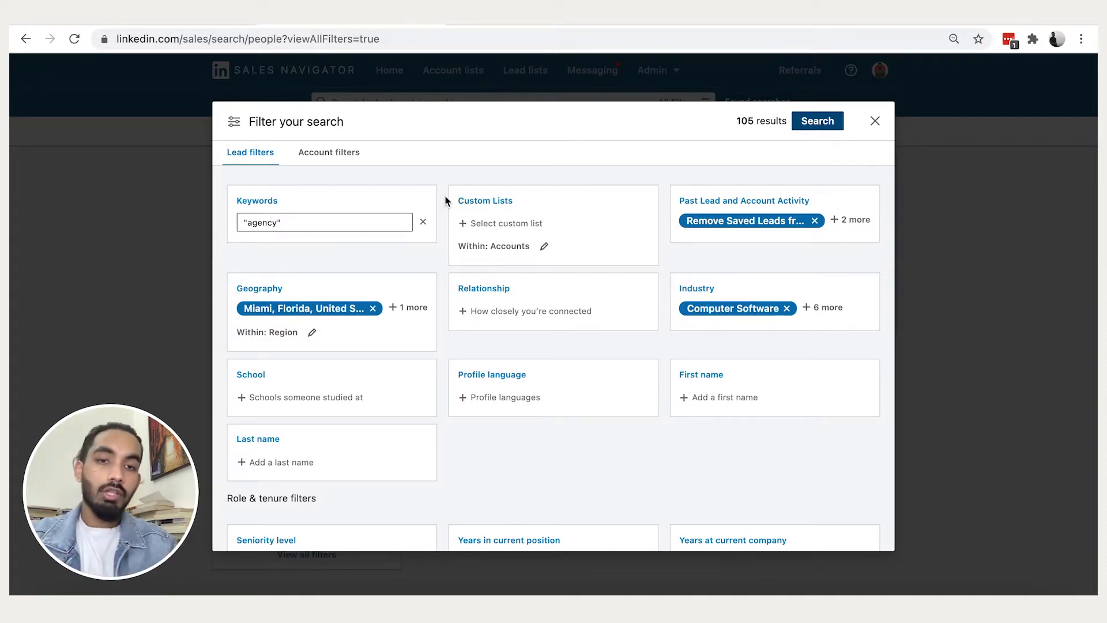
scroll(444, 194, down, 1)
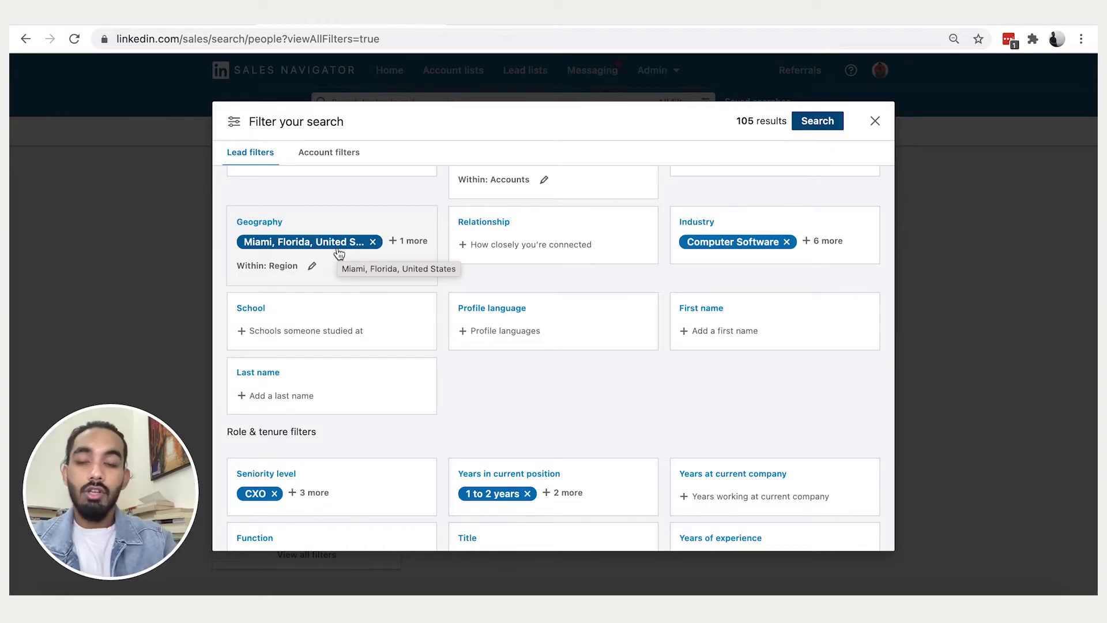
scroll(339, 254, up, 1)
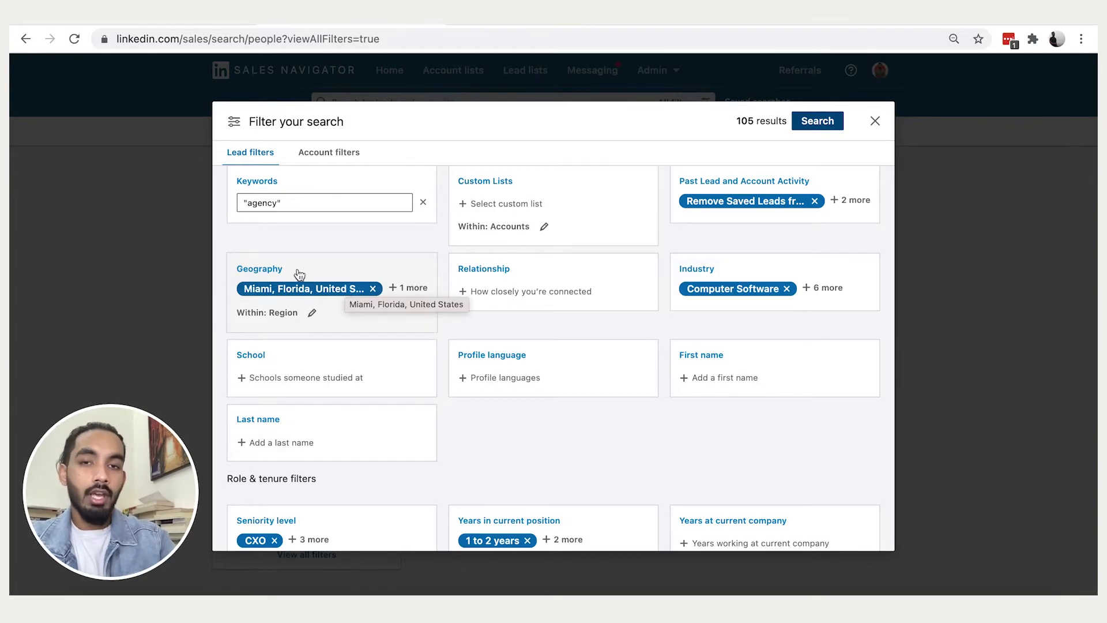
Step: Switch the Geography filter from the city to United States to compare the size of the audience
click(378, 297)
click(387, 290)
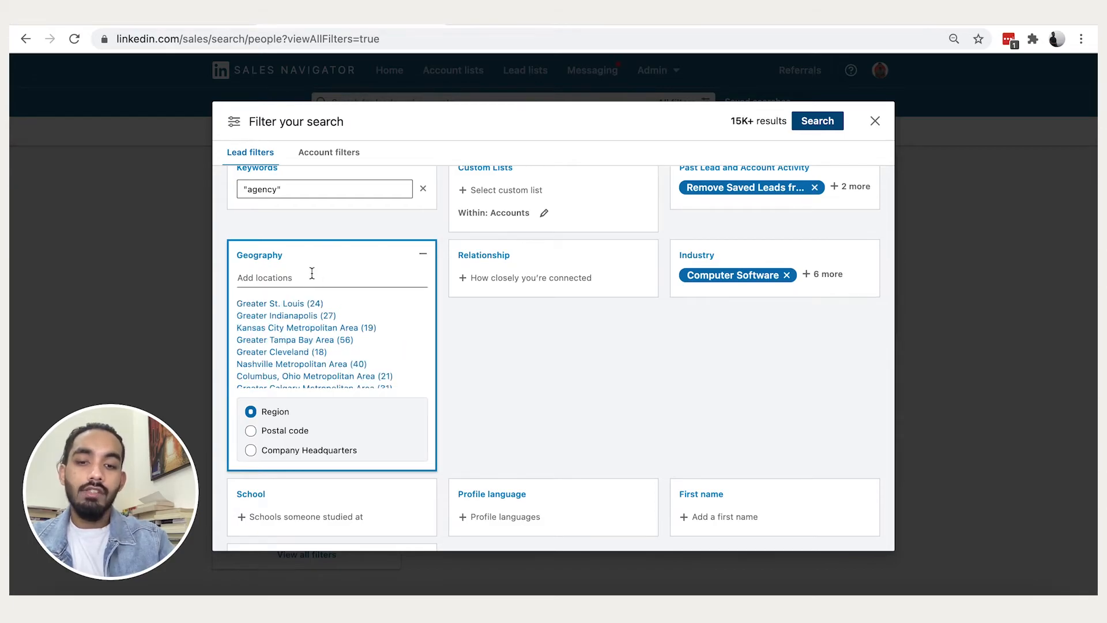
click(292, 277)
text(united)
click(254, 303)
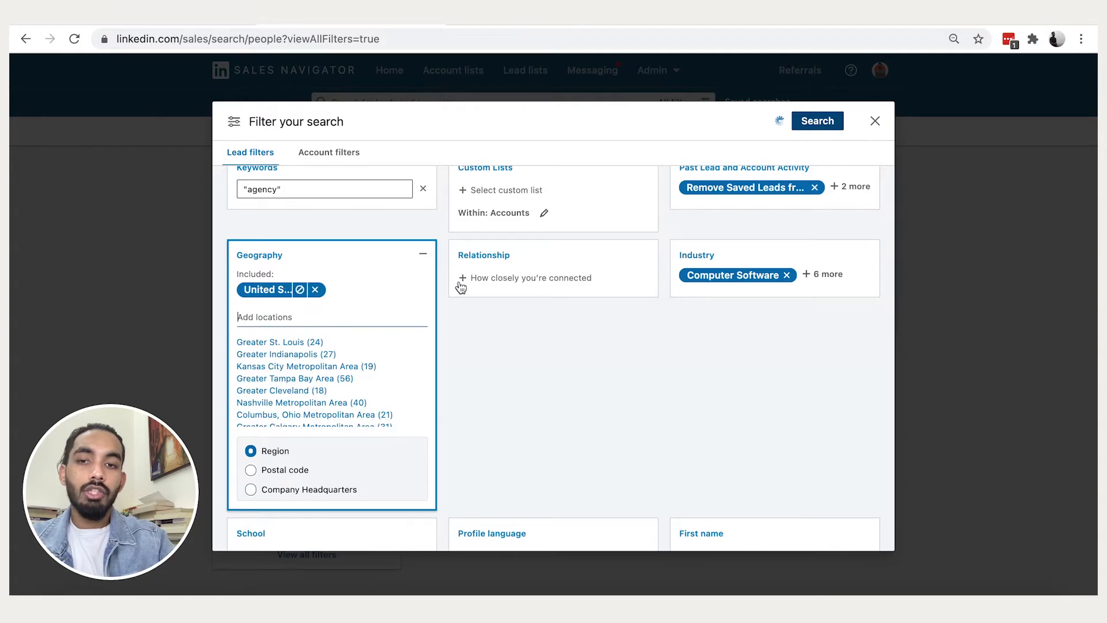
click(457, 341)
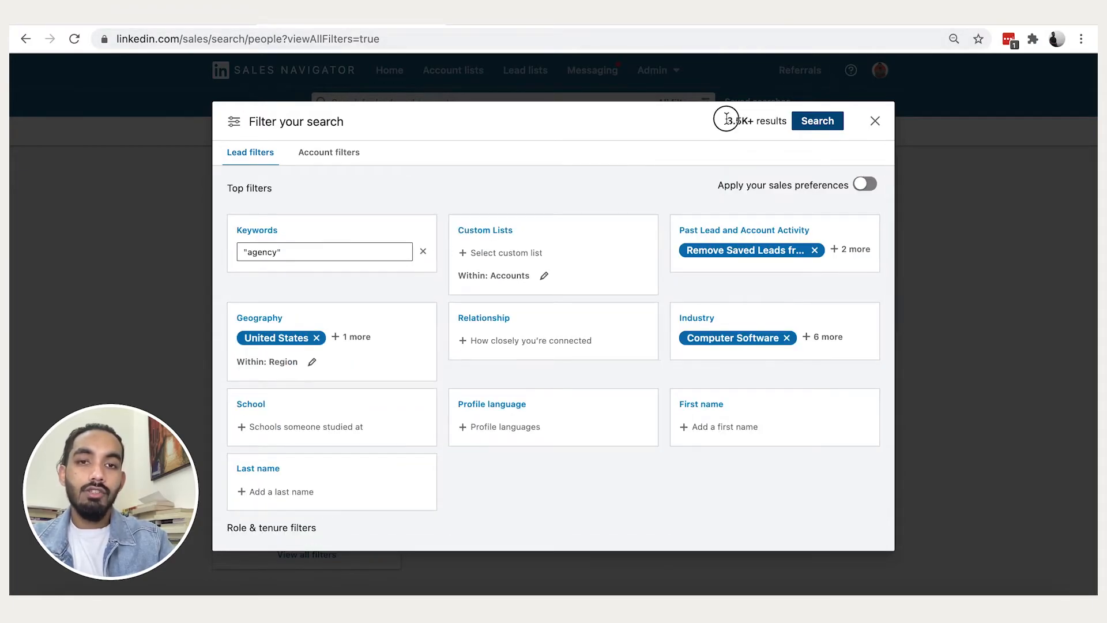
Step: Remove United States from the Geography filter, include Miami, Florida, United States instead, and collapse it
click(317, 343)
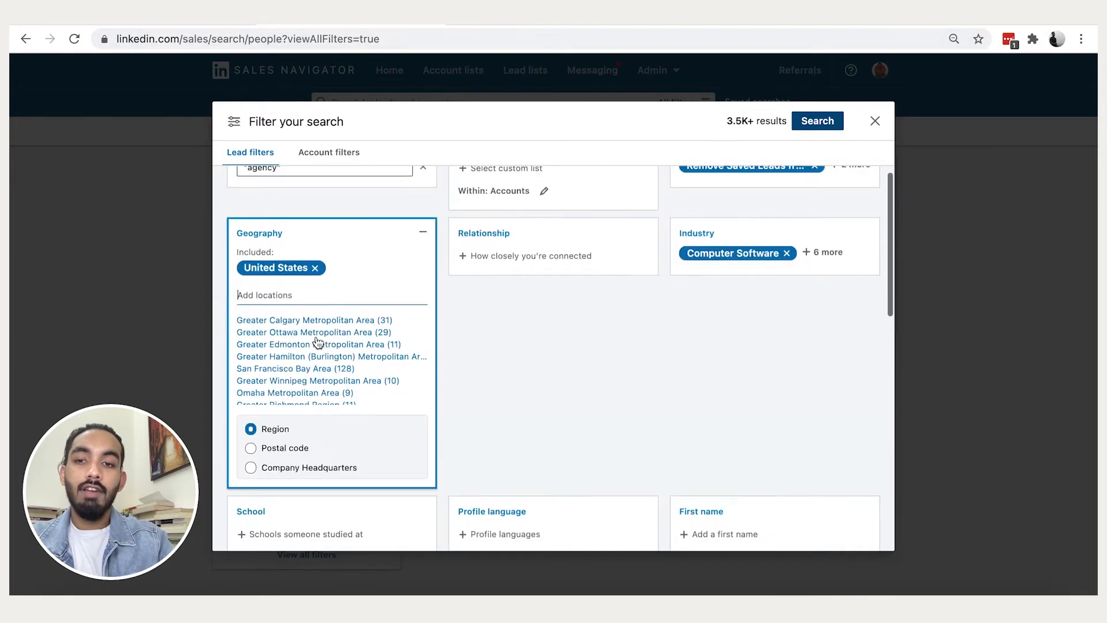
click(314, 261)
text(miami)
click(295, 275)
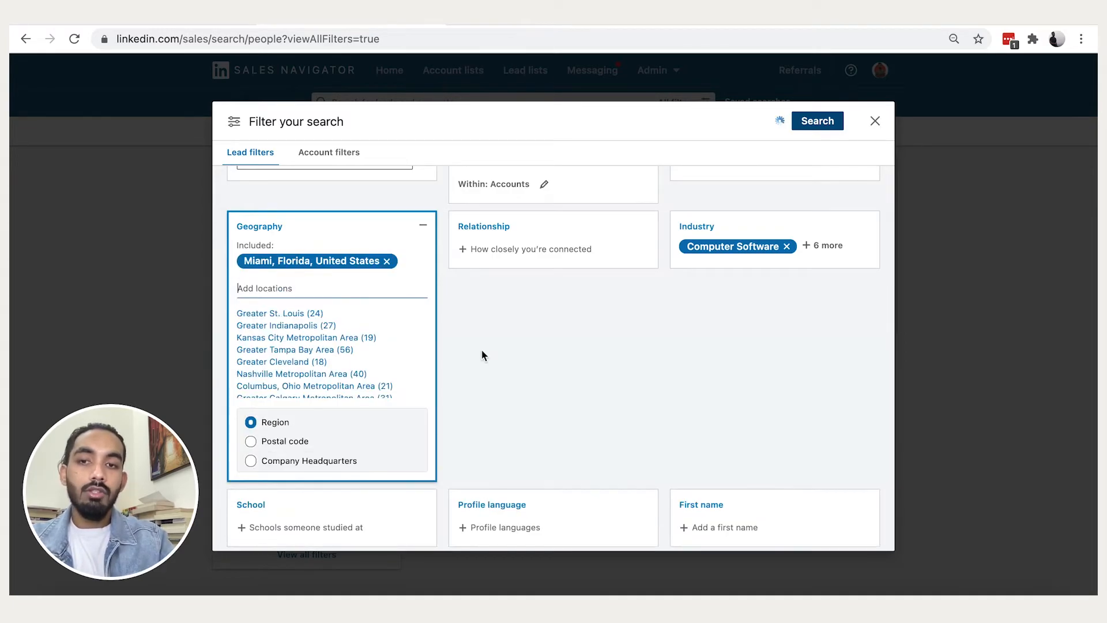
click(483, 355)
Step: Run the filtered lead search and review the roles and companies of the leads in the results
click(826, 122)
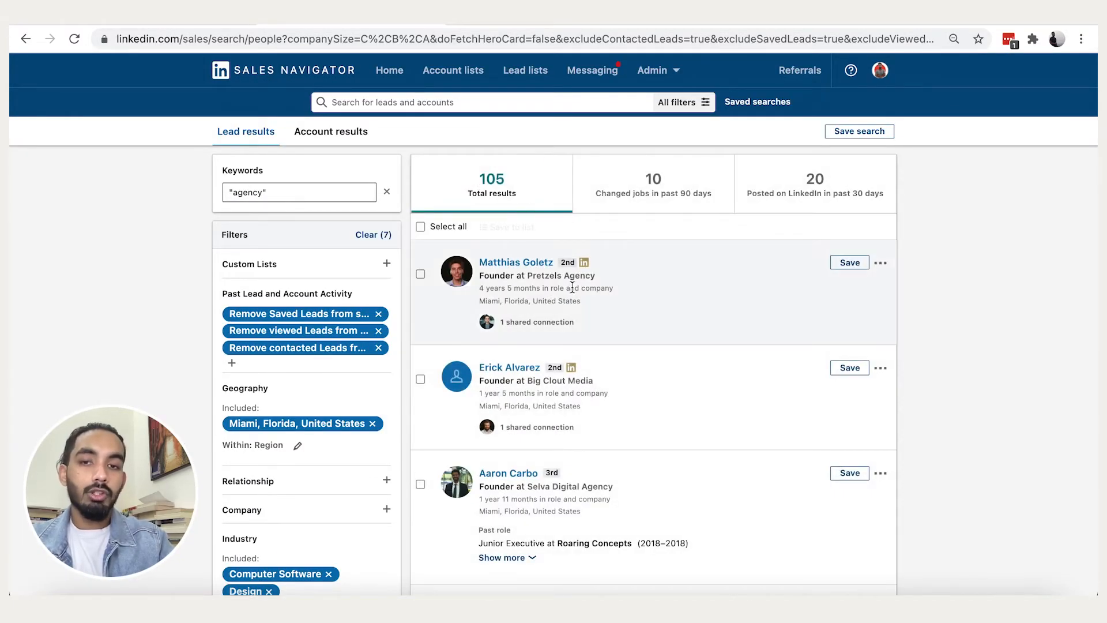
scroll(572, 286, down, 3)
scroll(572, 286, up, 1)
scroll(549, 228, up, 1)
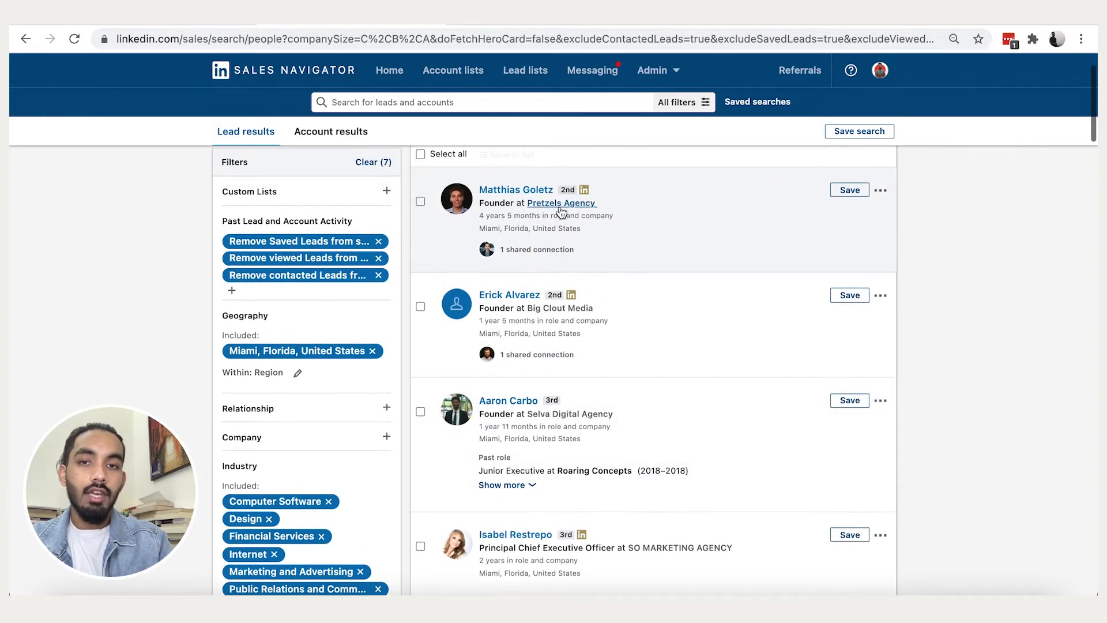
scroll(622, 279, down, 2)
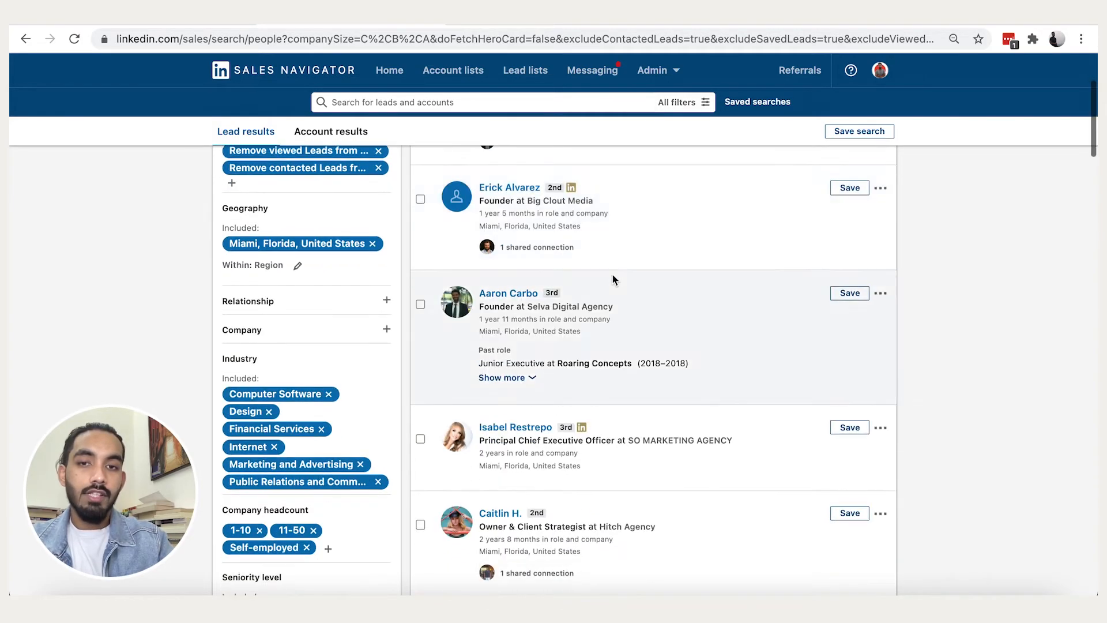
scroll(615, 237, down, 1)
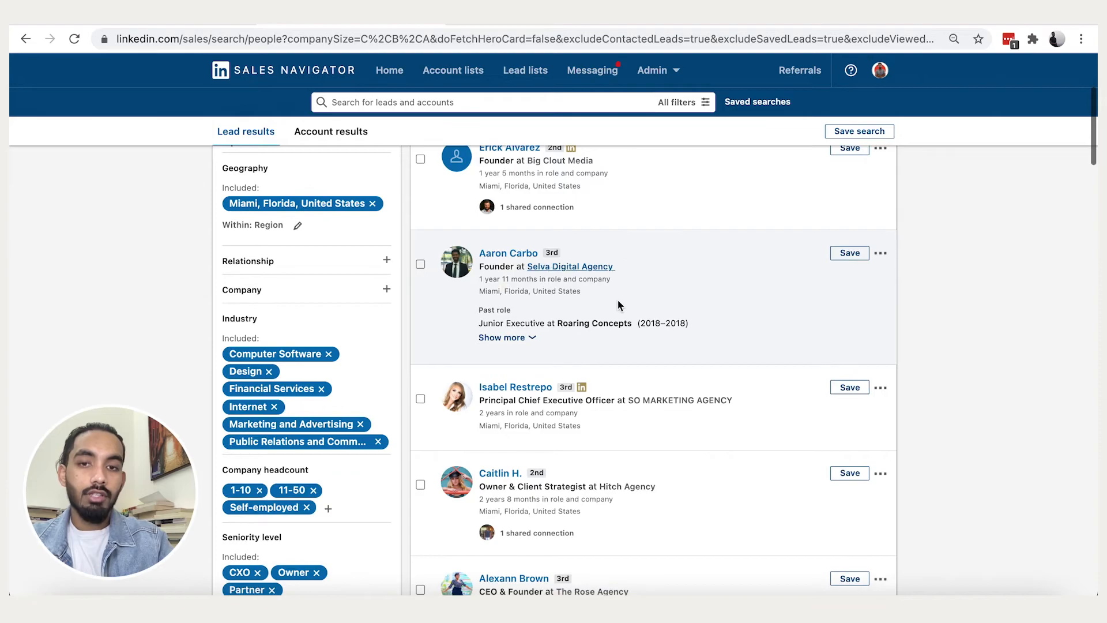
Step: Examine the job titles, agencies, tenure and locations of the leads further down the Miami results, returning to the first lead
scroll(616, 300, down, 2)
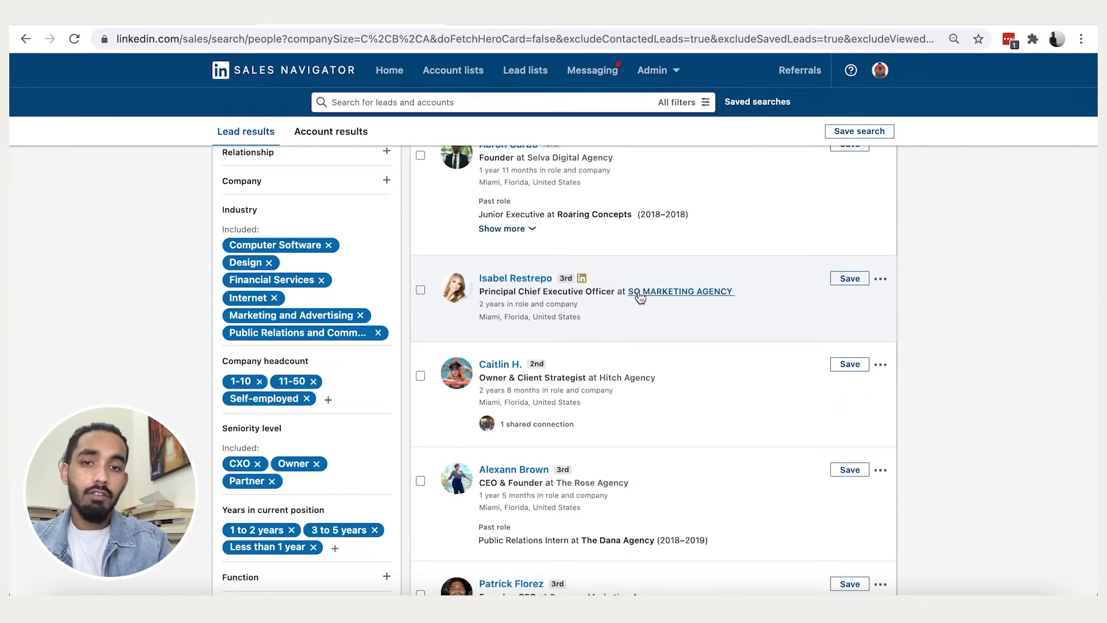
scroll(563, 351, down, 4)
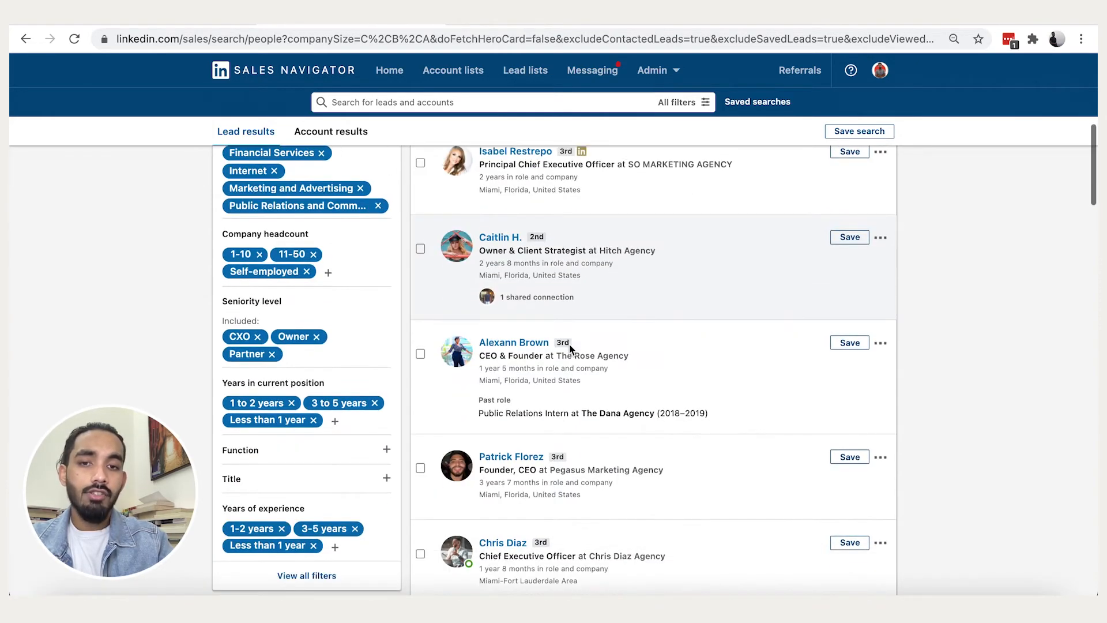
scroll(571, 346, down, 8)
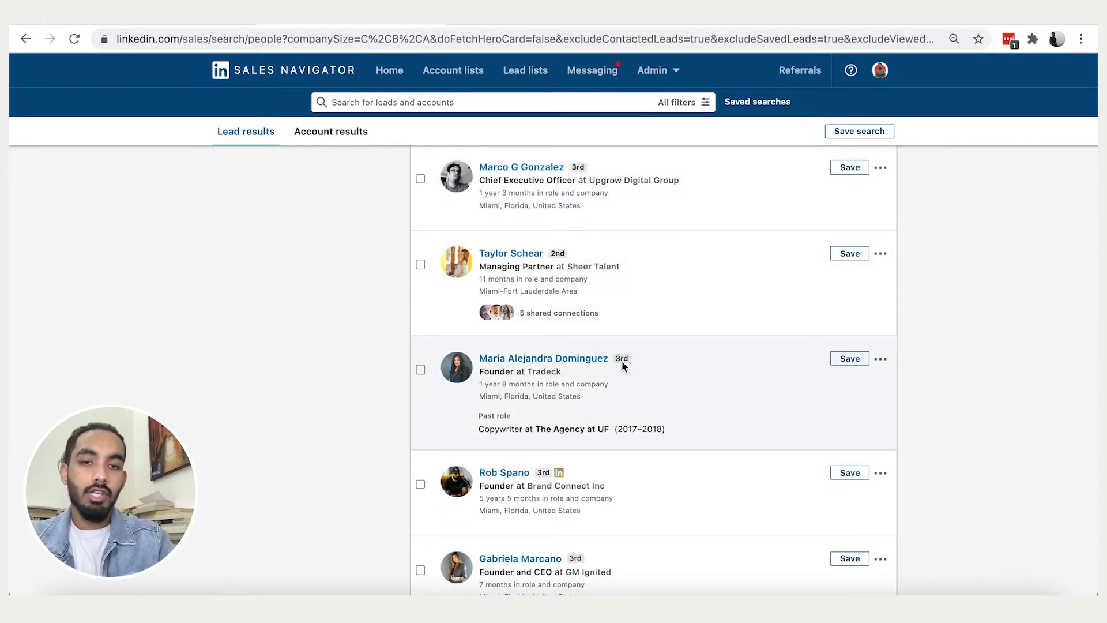
scroll(620, 361, down, 1)
scroll(545, 316, up, 1)
scroll(541, 315, up, 15)
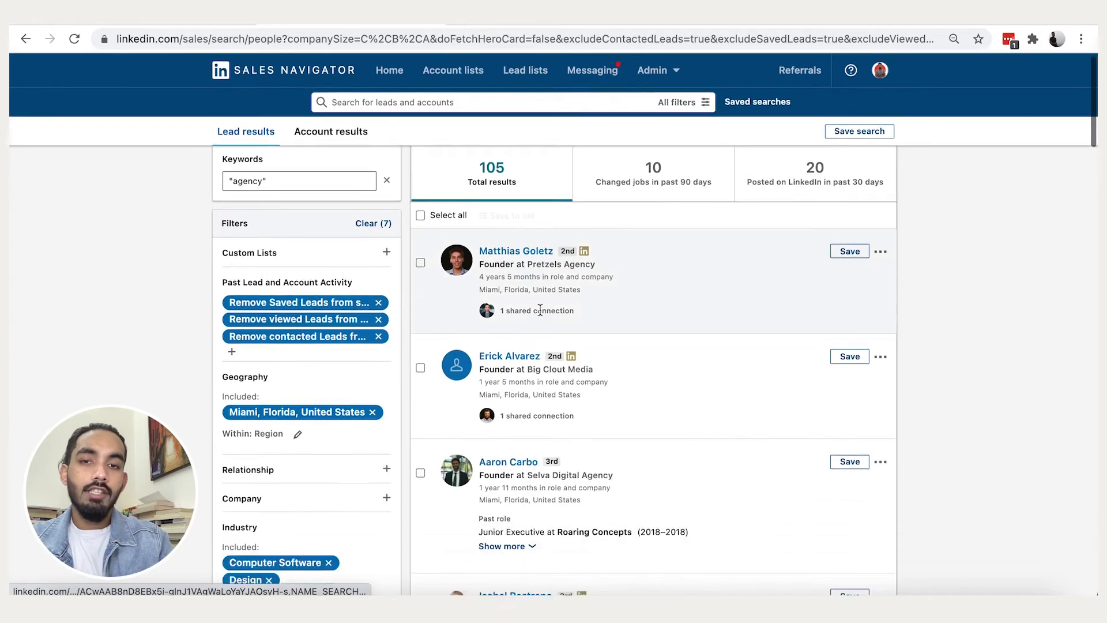
scroll(534, 309, down, 3)
scroll(519, 186, up, 3)
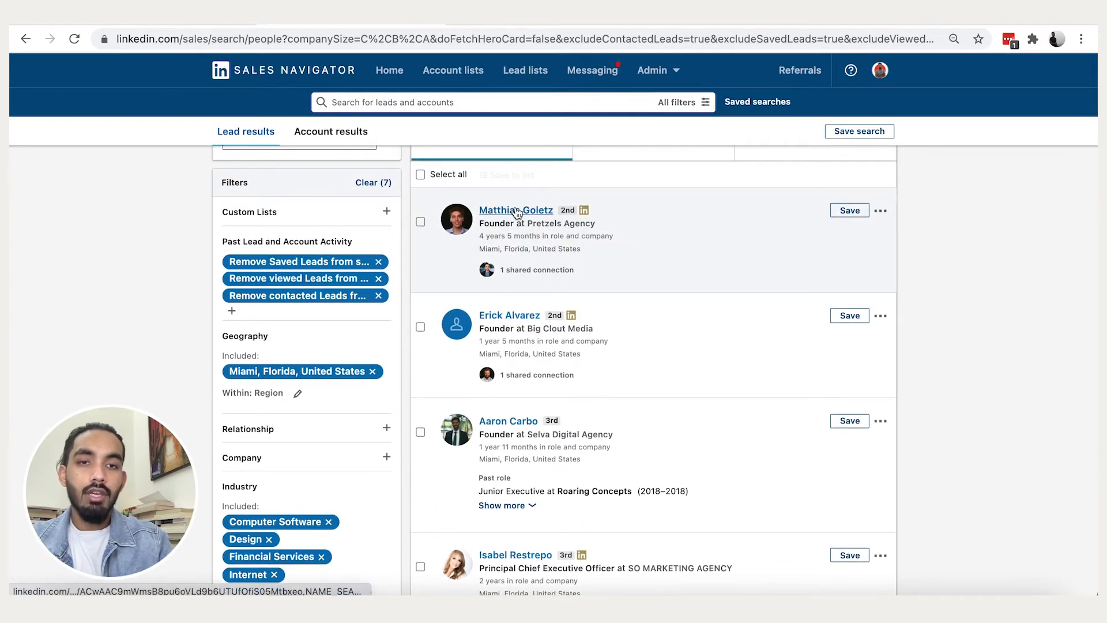
scroll(545, 248, up, 1)
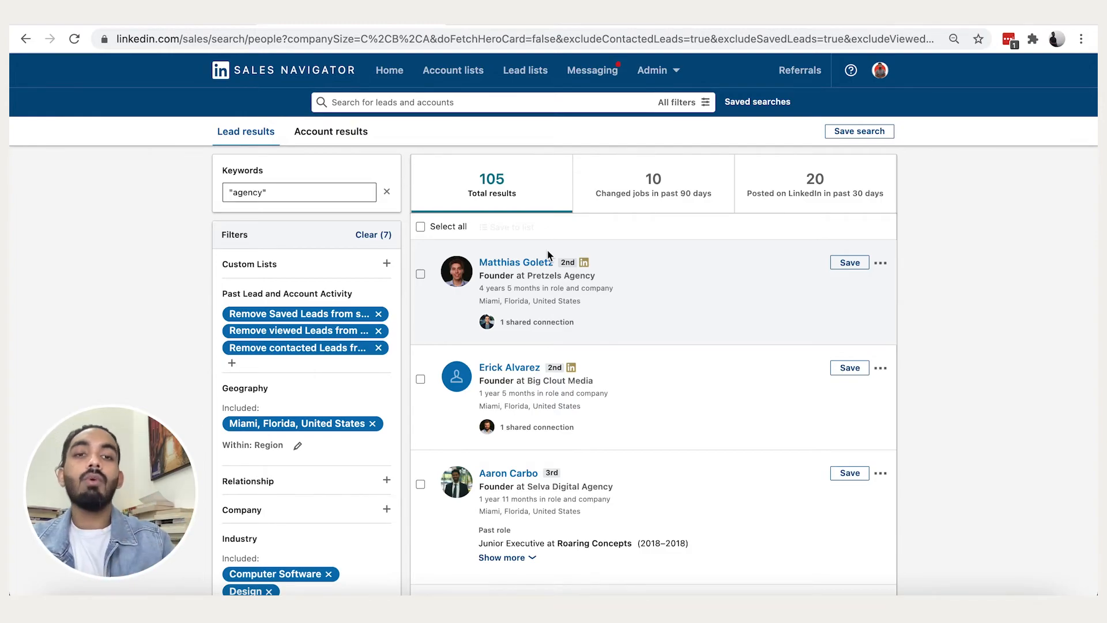
Step: Open the profile of the Pretzels Agency founder in a new tab, read the full About summary, and close it
right_click(526, 262)
click(548, 268)
click(507, 26)
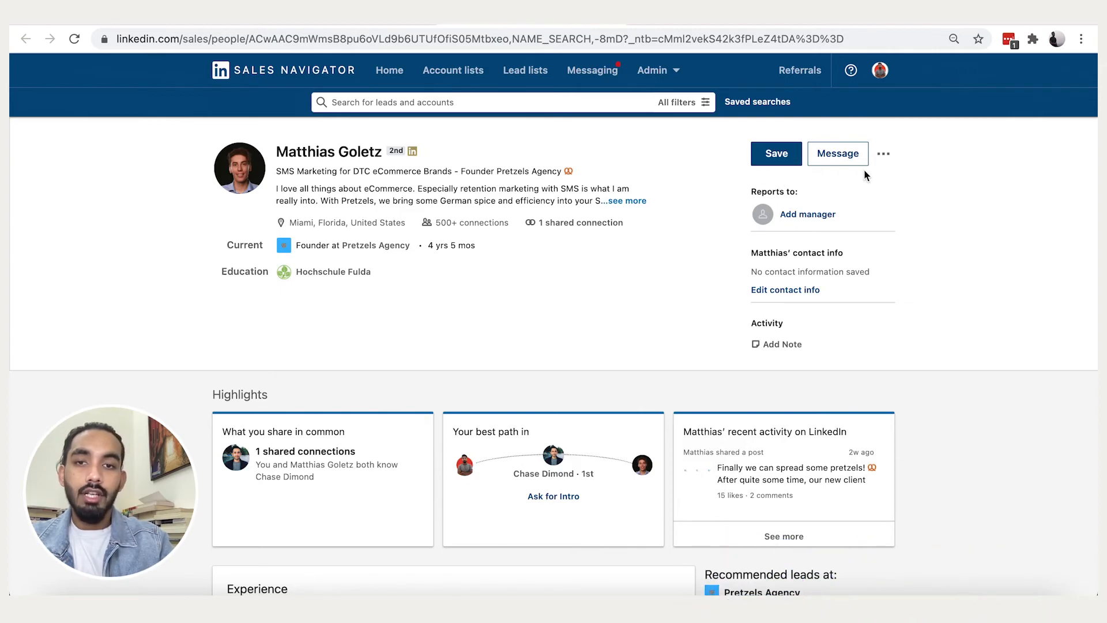
click(628, 201)
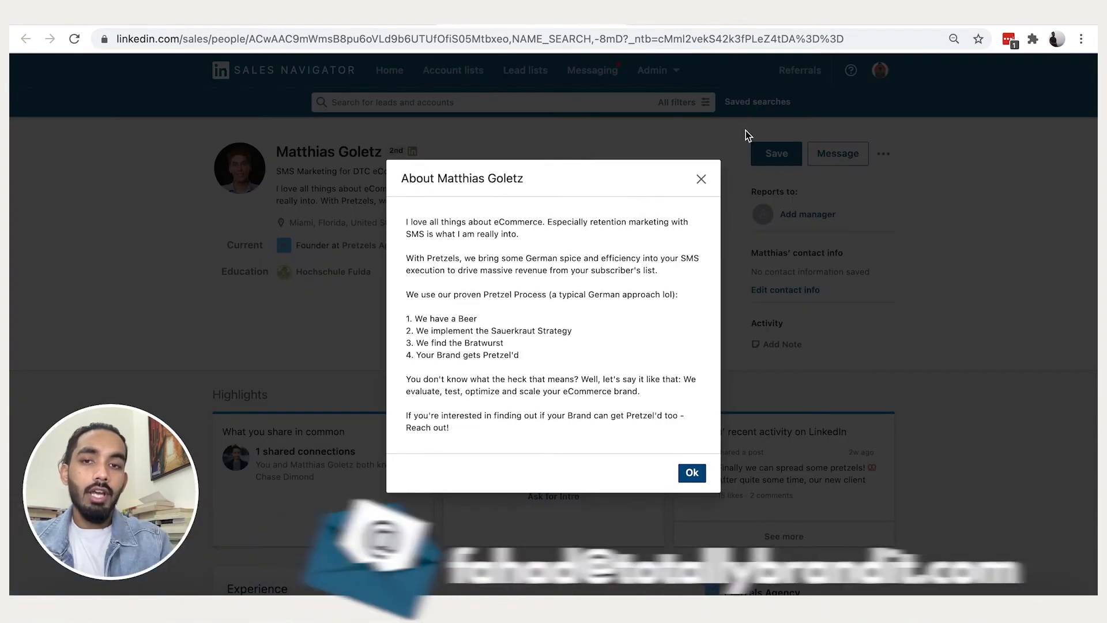
click(701, 181)
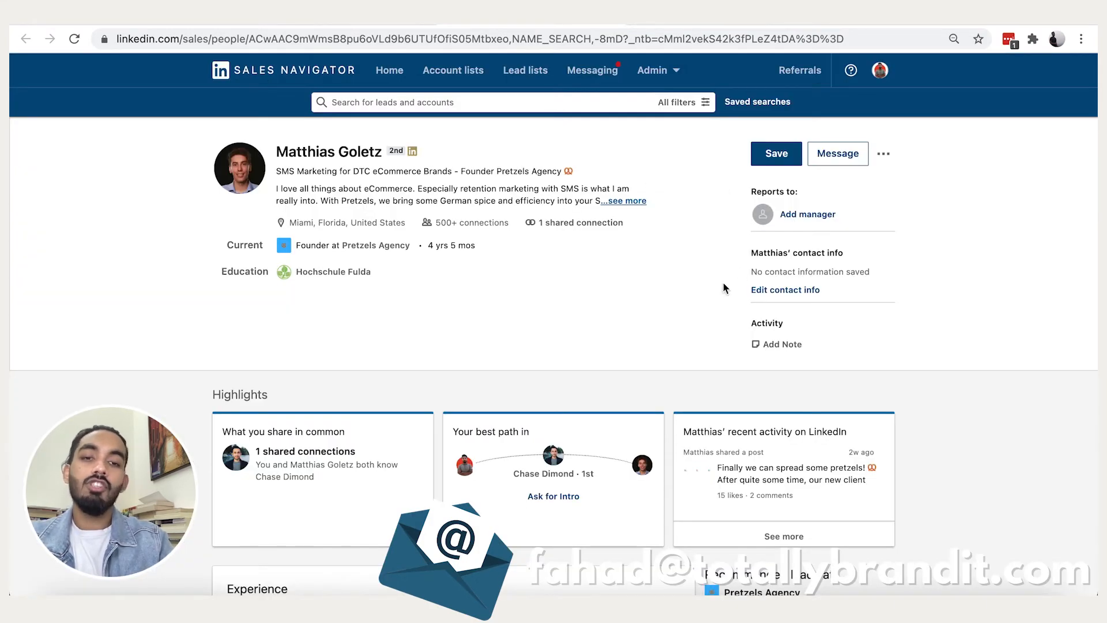